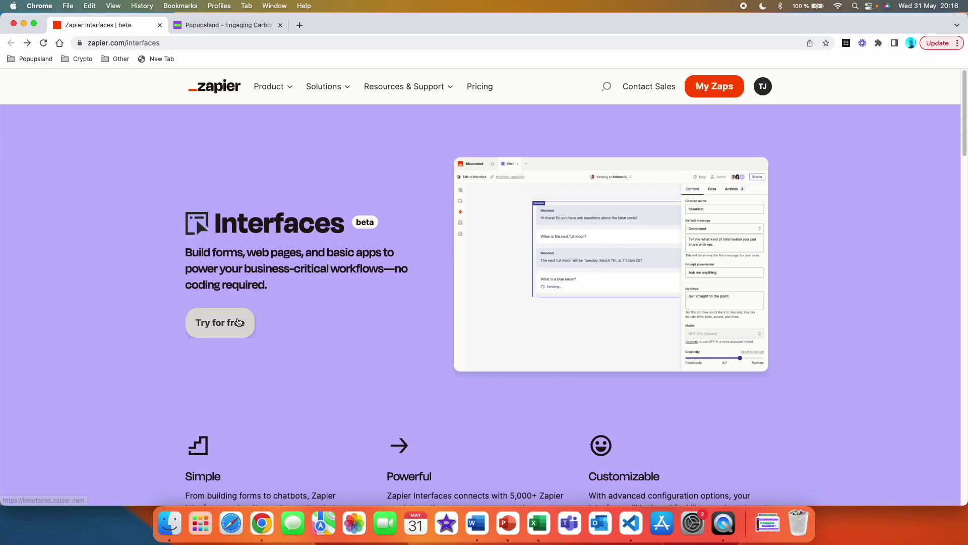
Step: Start Zapier Interfaces for free to reach the dashboard listing New Interface
left_click(239, 322)
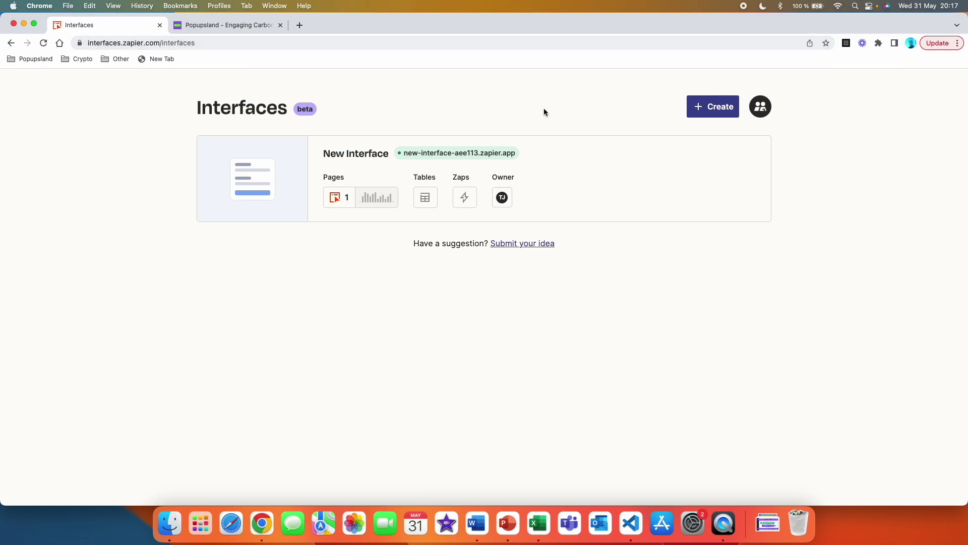
Step: Start a new interface and filter the templates to Bots (ZapChat, Business Coach Bot, Explain Bot)
left_click(722, 113)
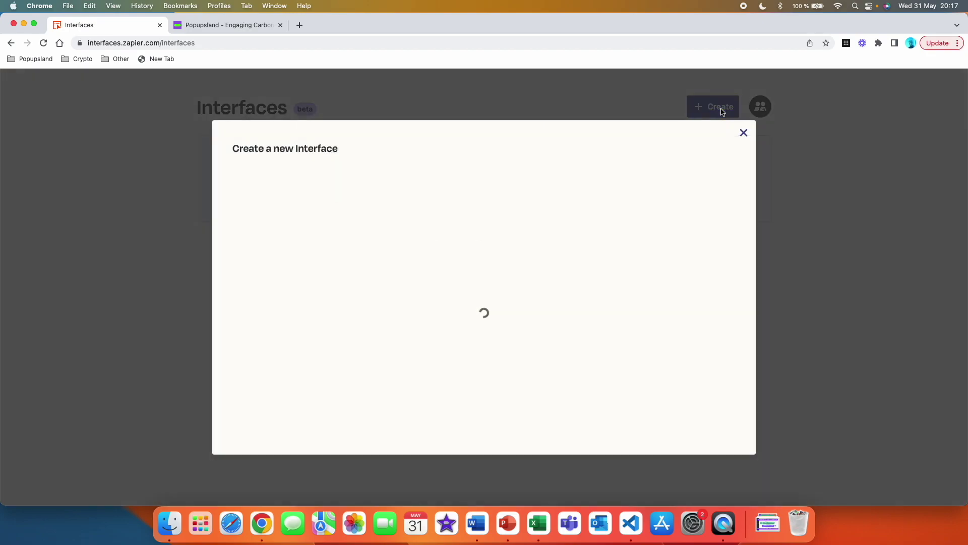
scroll(584, 294, "down", 10)
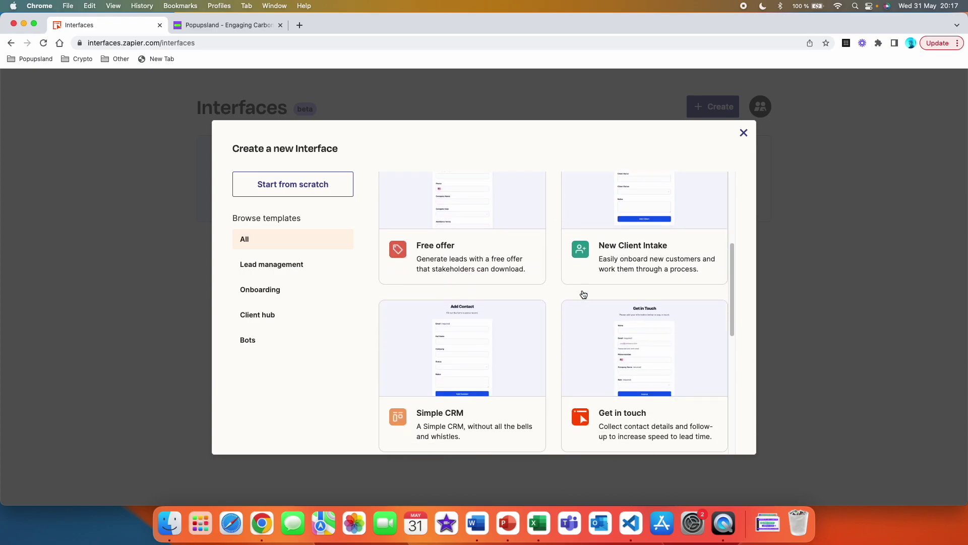
scroll(583, 295, "up", 8)
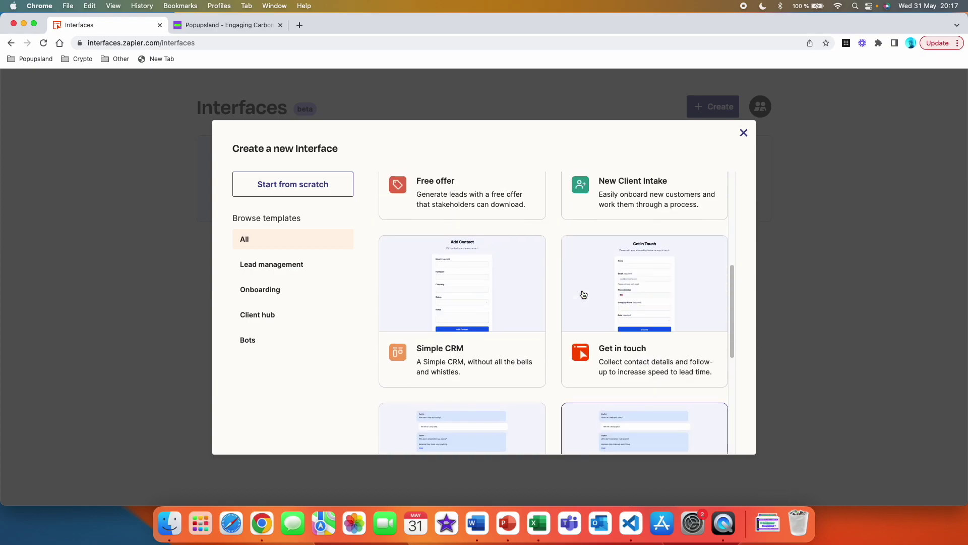
scroll(505, 296, "down", 3)
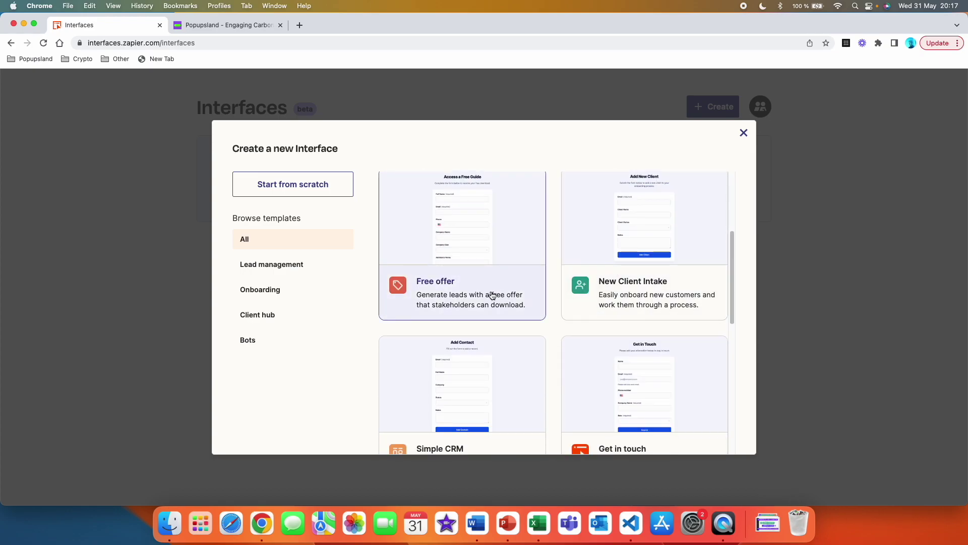
scroll(512, 368, "down", 4)
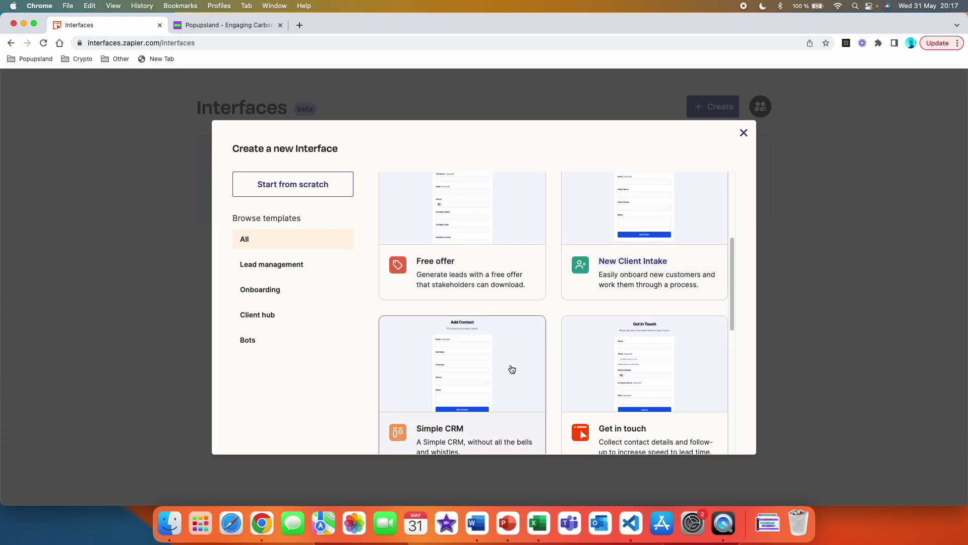
scroll(575, 361, "down", 5)
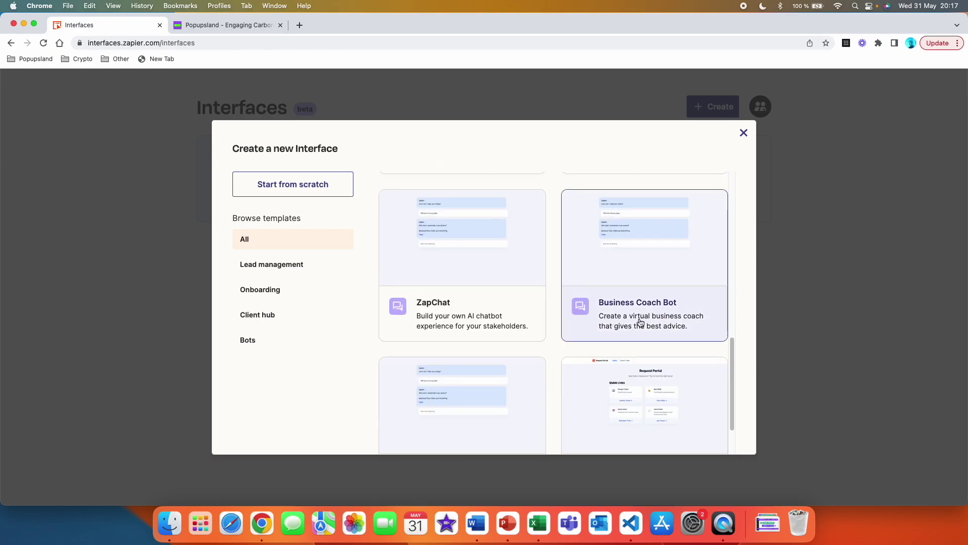
scroll(480, 318, "down", 2)
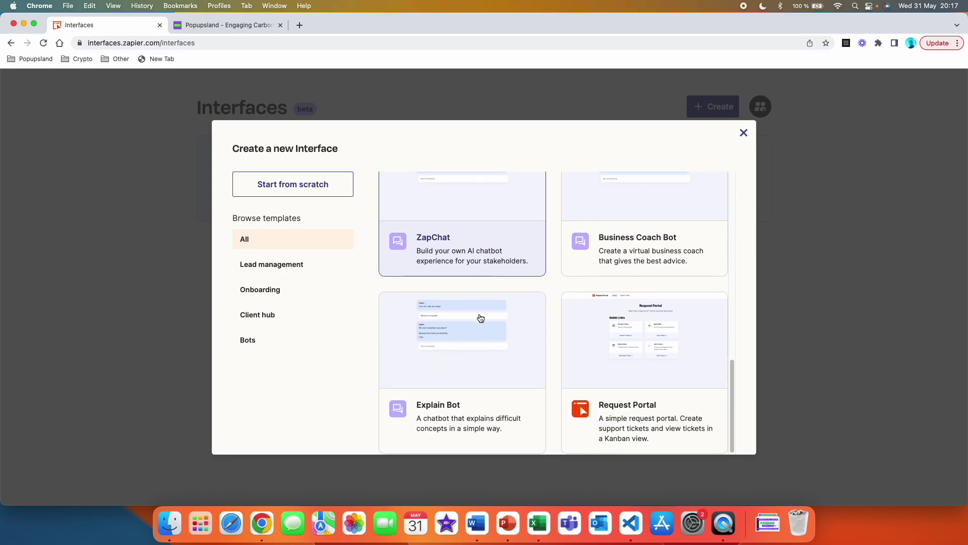
scroll(604, 363, "up", 15)
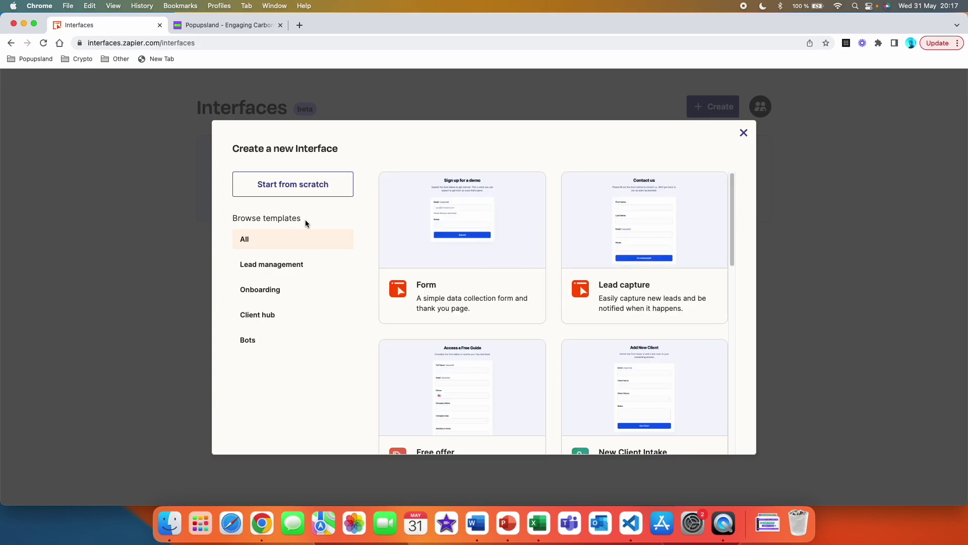
left_click(254, 341)
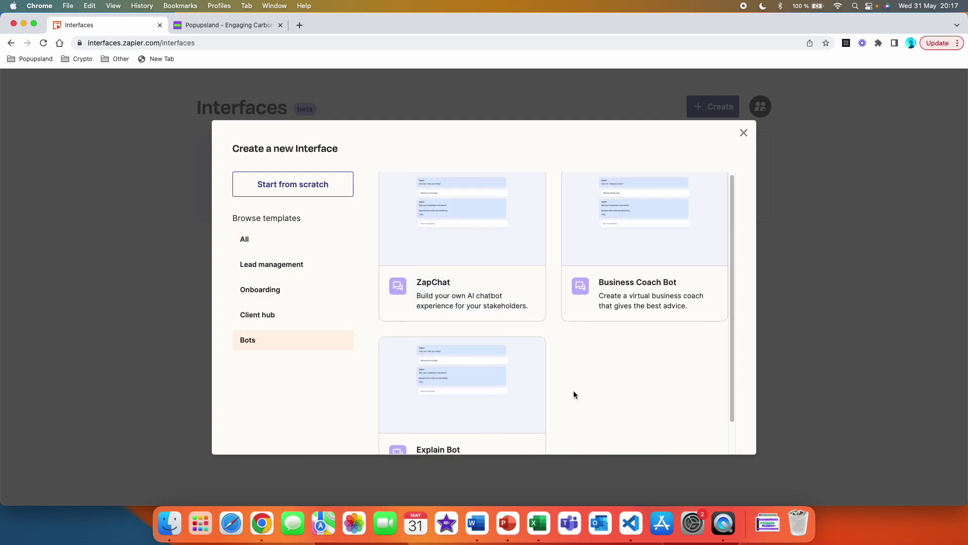
scroll(579, 387, "down", 1)
scroll(577, 379, "up", 1)
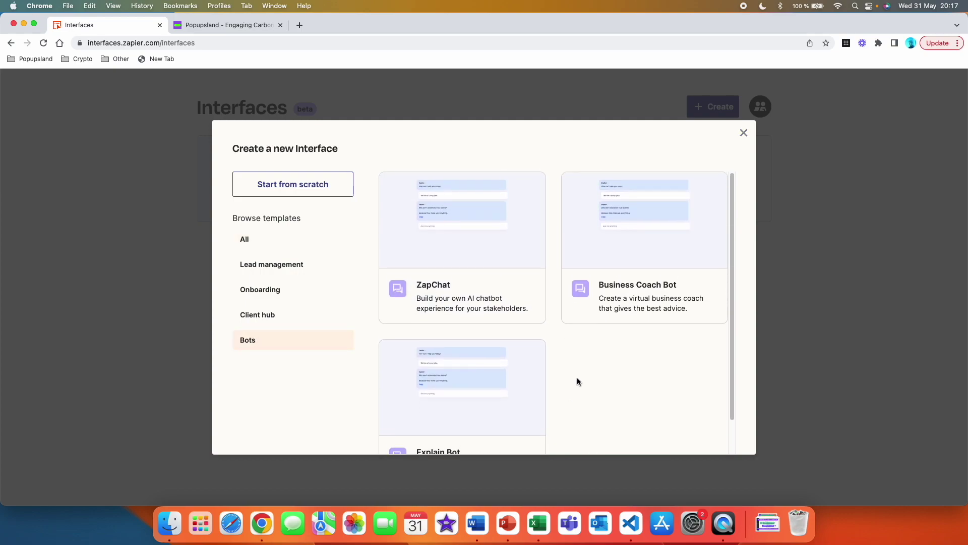
Step: Create a blank interface from scratch and add the experimental Chatbot component to its page
left_click(310, 195)
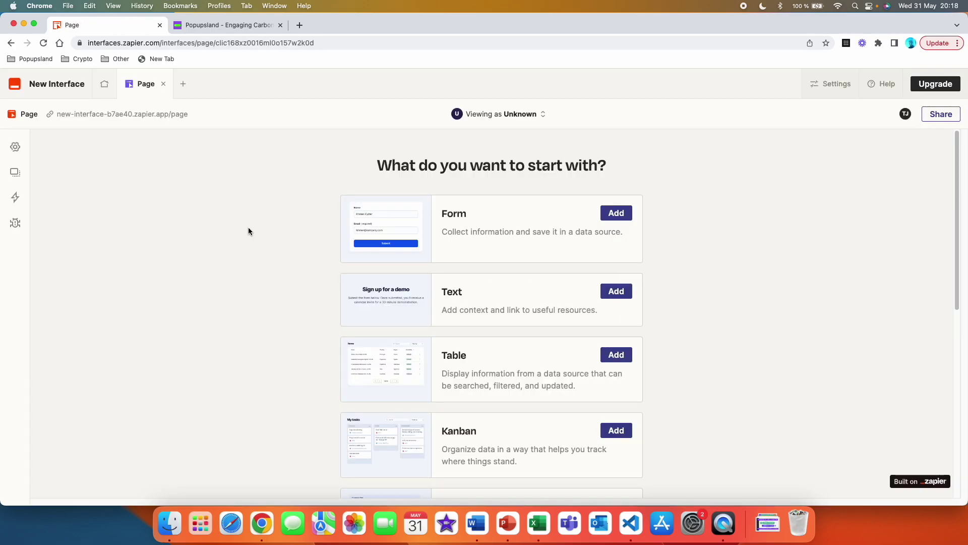
scroll(501, 316, "down", 5)
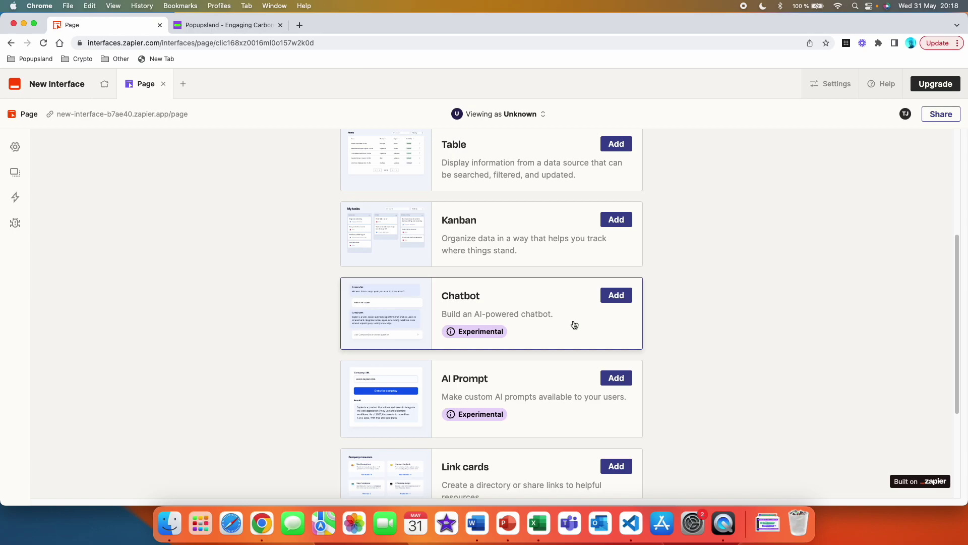
left_click(615, 295)
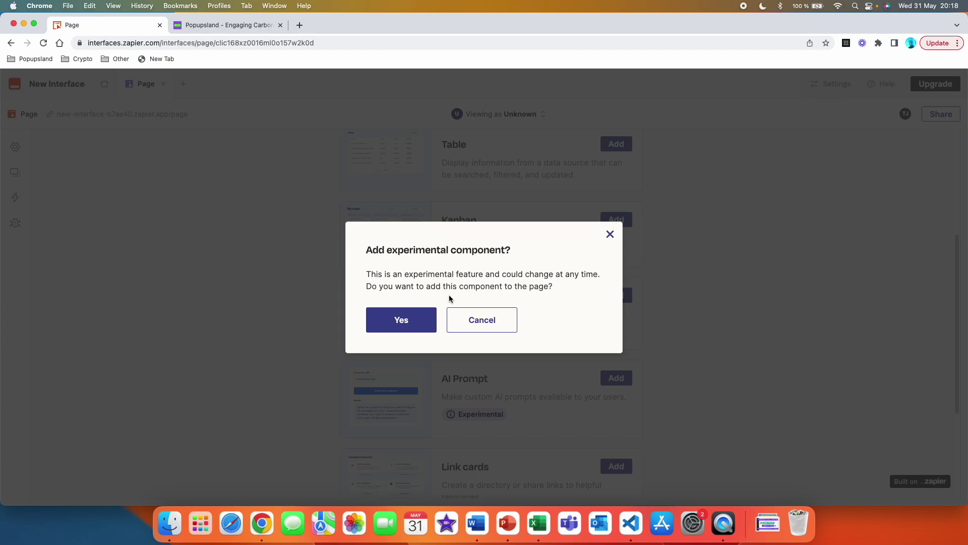
left_click(413, 326)
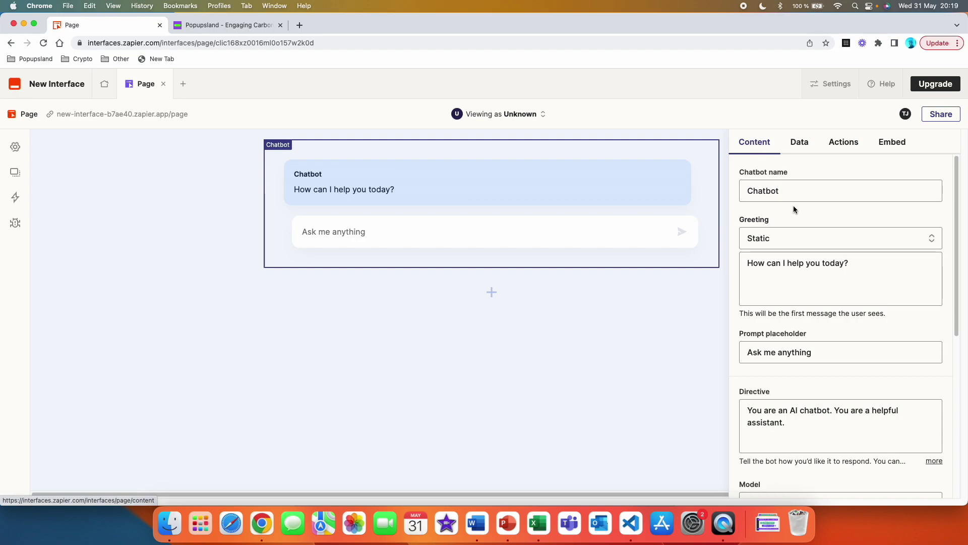
Step: Rename the chatbot to 'Helpful Chatbot'
left_click(823, 198)
key("super+a")
type("Helpful Chatbot")
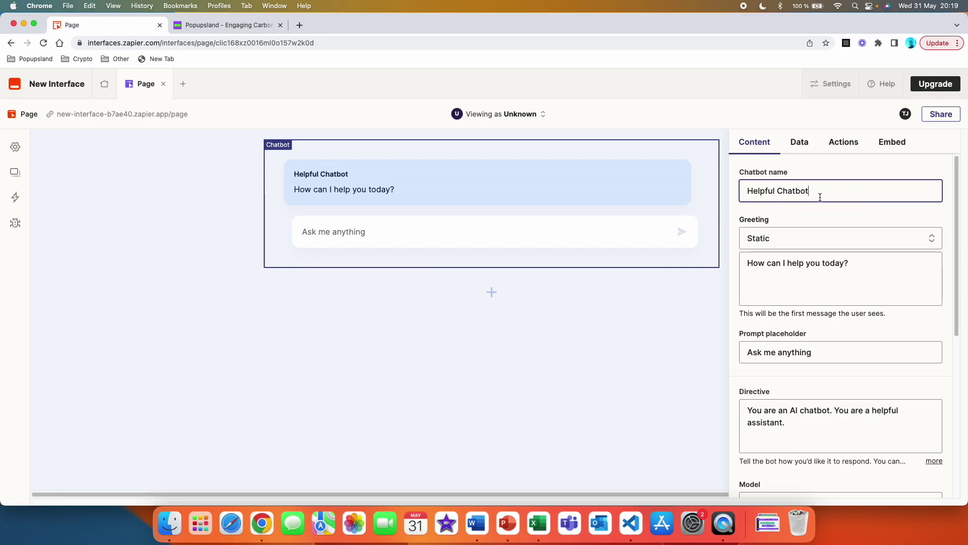
left_click(812, 214)
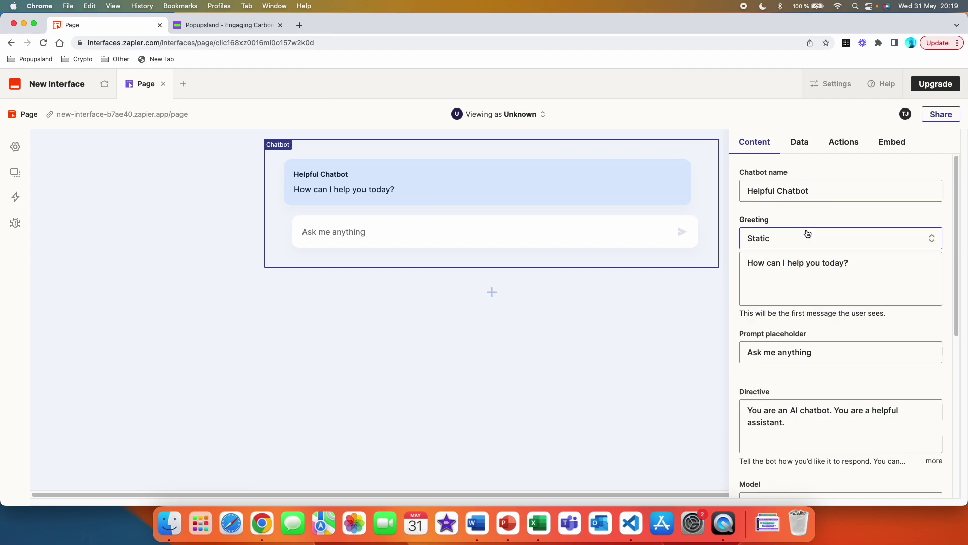
Step: Keep the static greeting 'How can I help you today?' and the 'Ask me anything' placeholder
left_click(808, 233)
left_click(806, 240)
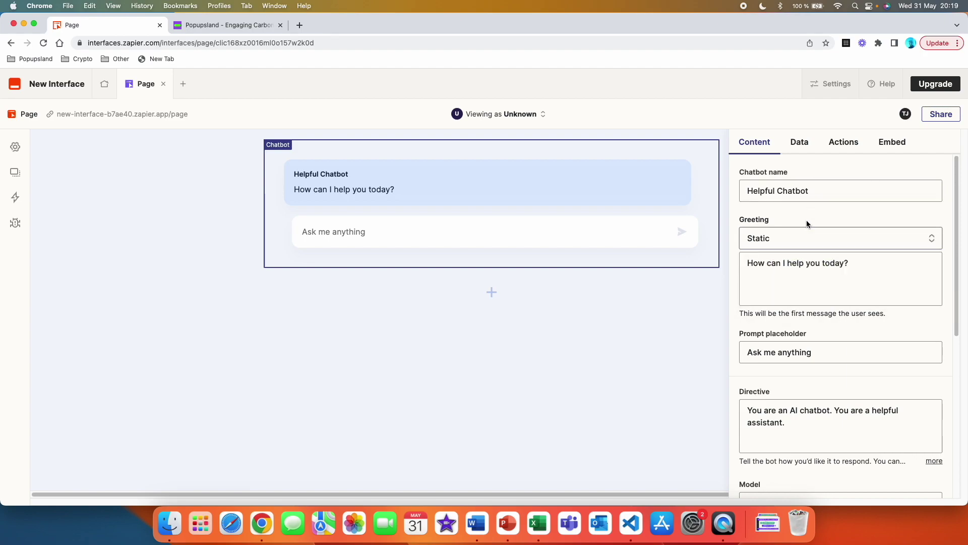
left_click(849, 272)
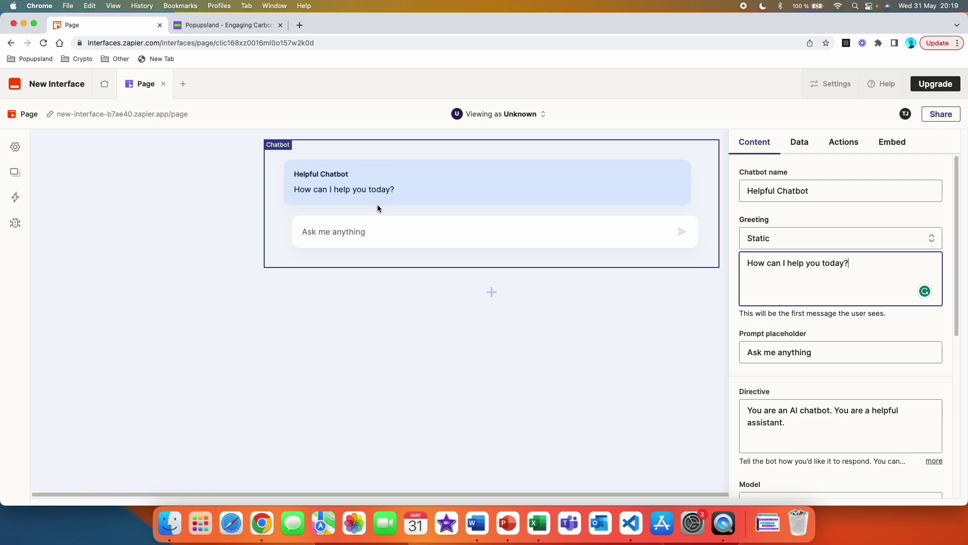
left_click(755, 355)
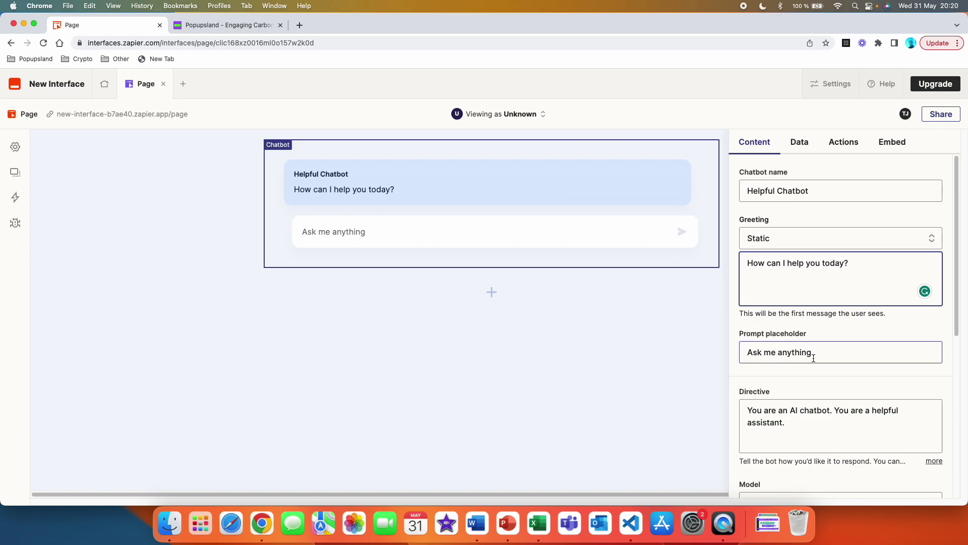
key("shift+Tab")
scroll(813, 357, "down", 1)
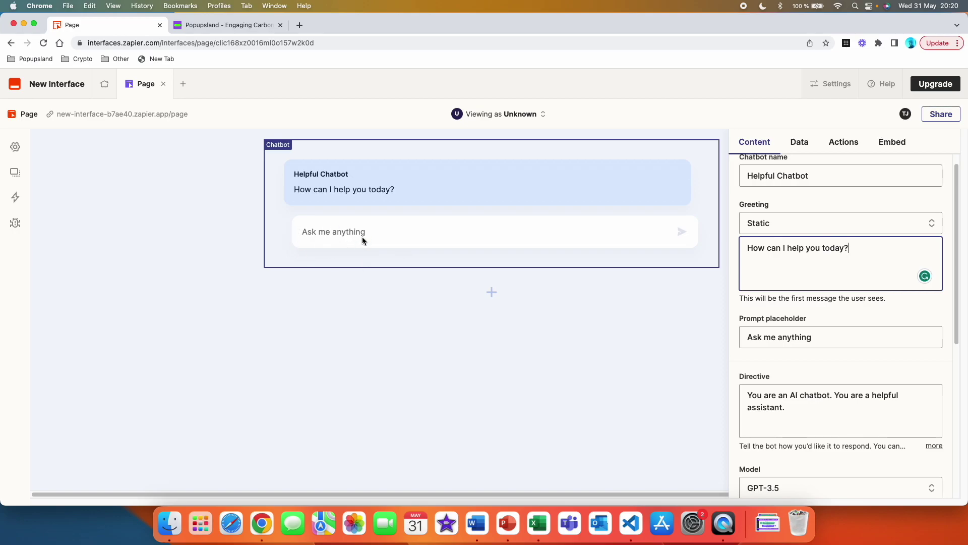
scroll(819, 326, "down", 4)
left_click(818, 326)
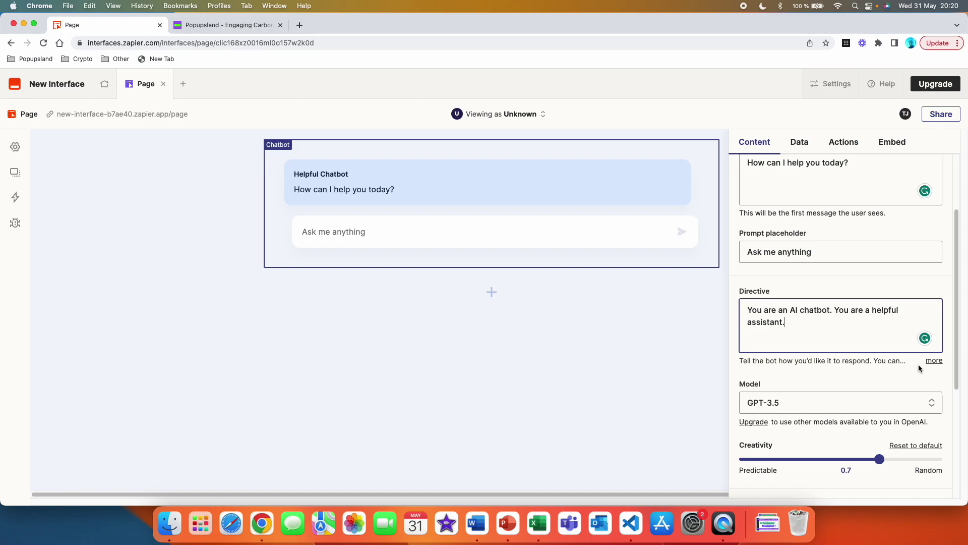
left_click(933, 360)
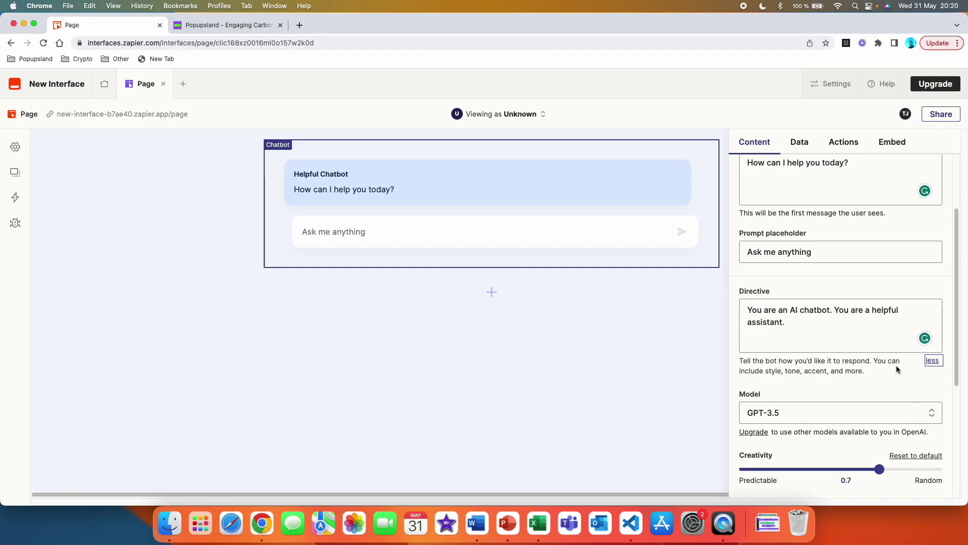
left_click(765, 320)
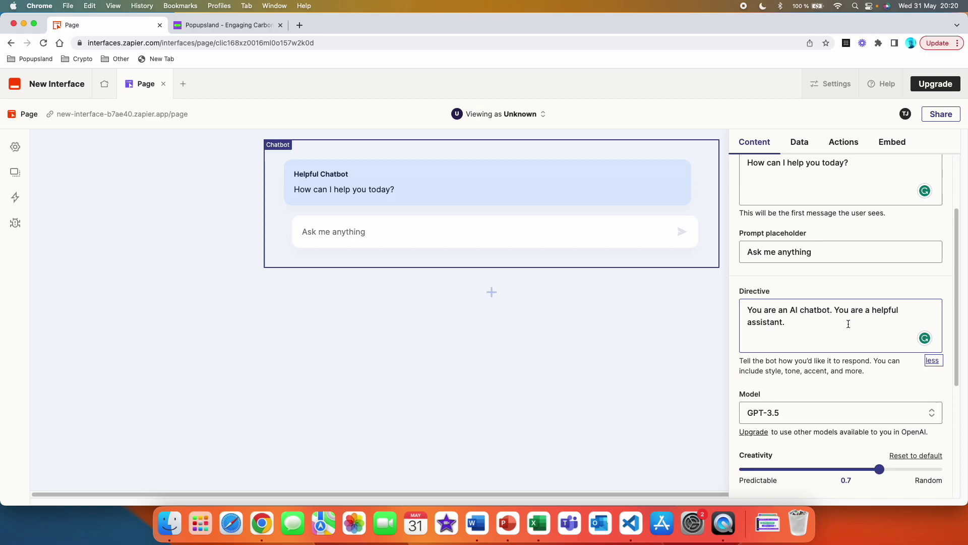
scroll(808, 331, "down", 3)
left_click(817, 336)
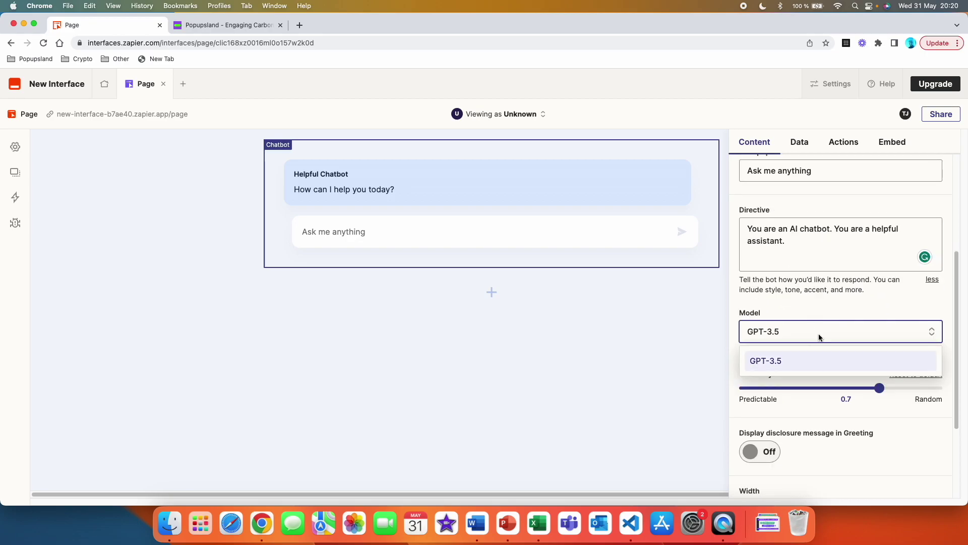
left_click(821, 329)
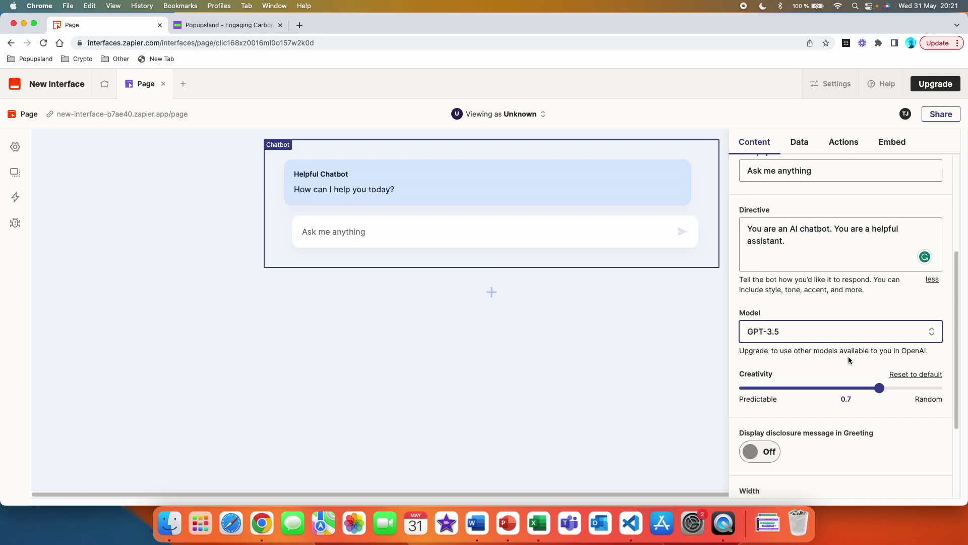
scroll(848, 357, "down", 1)
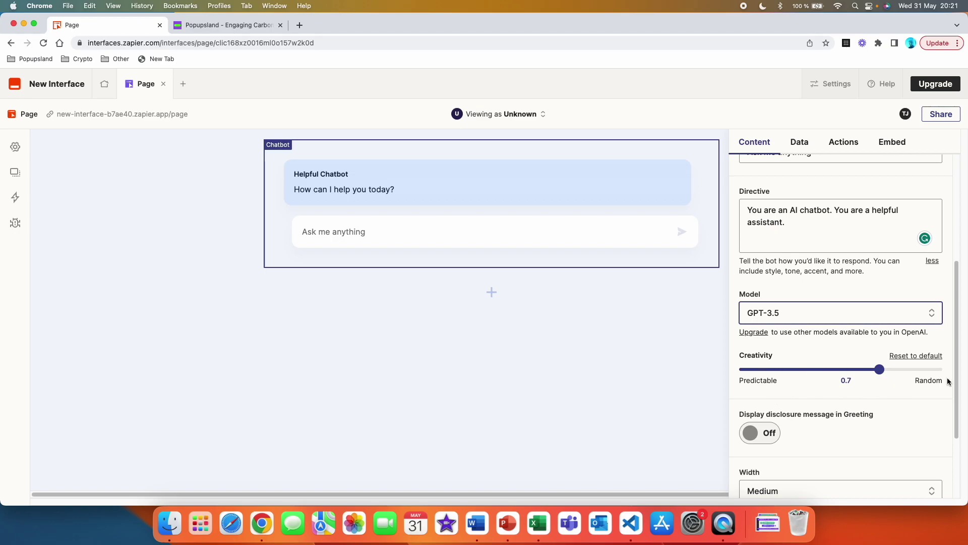
scroll(871, 387, "down", 5)
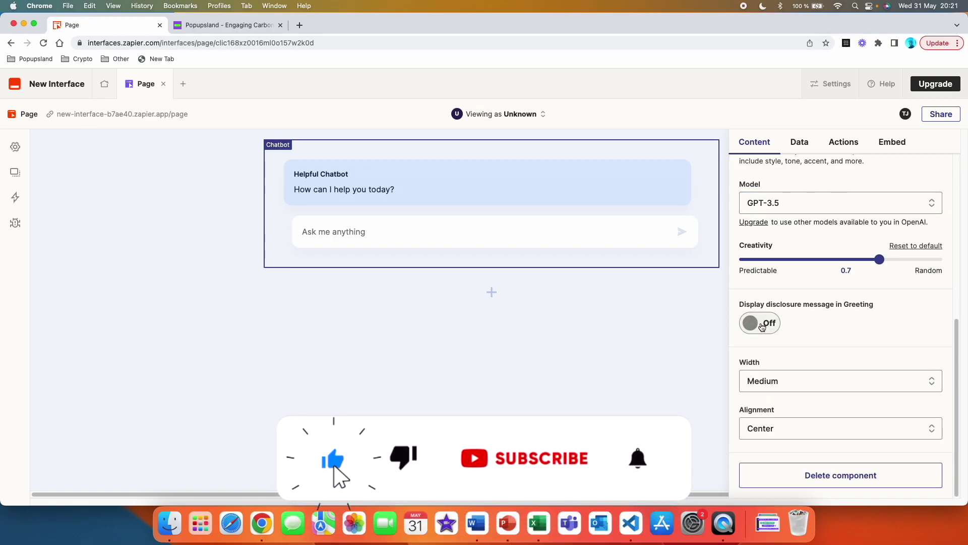
Step: Turn off the disclosure message in the chatbot greeting
left_click(761, 327)
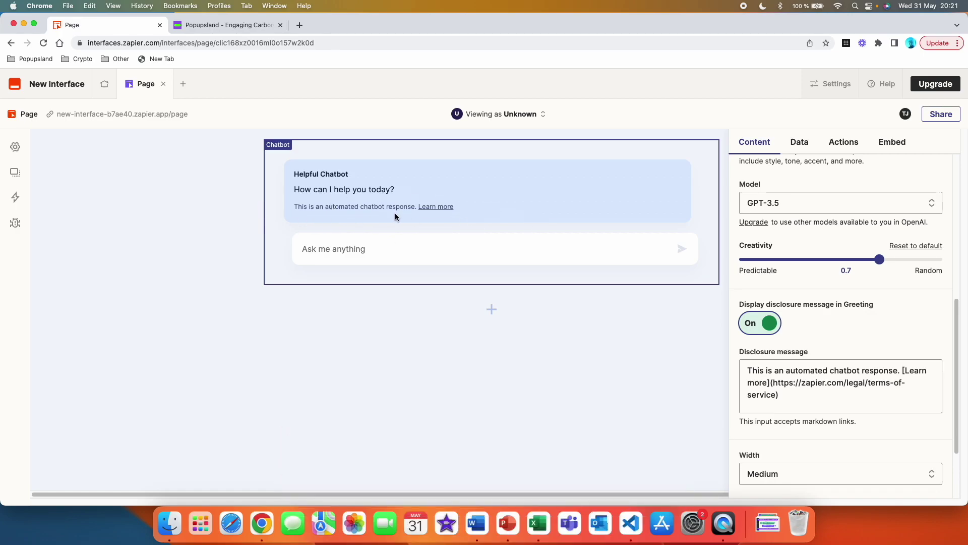
scroll(766, 292, "down", 3)
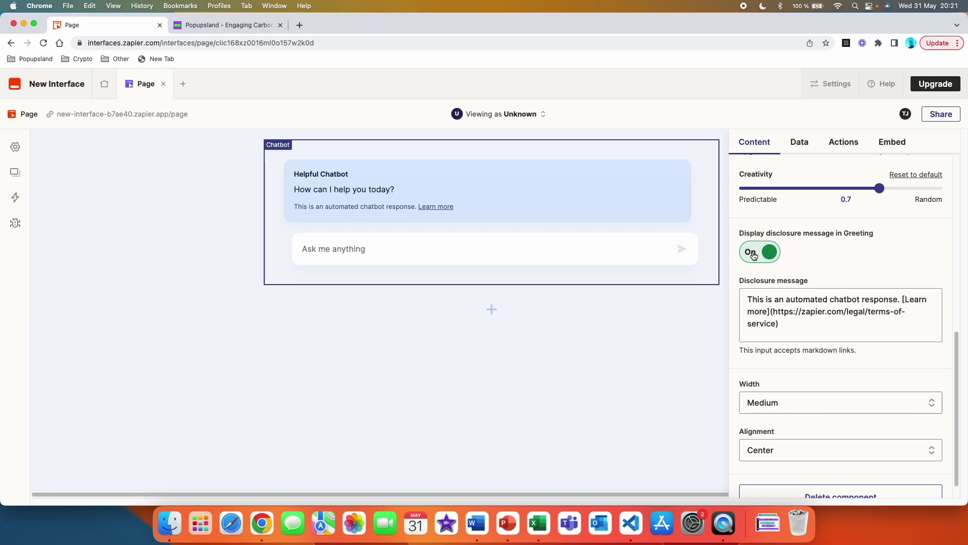
left_click(754, 255)
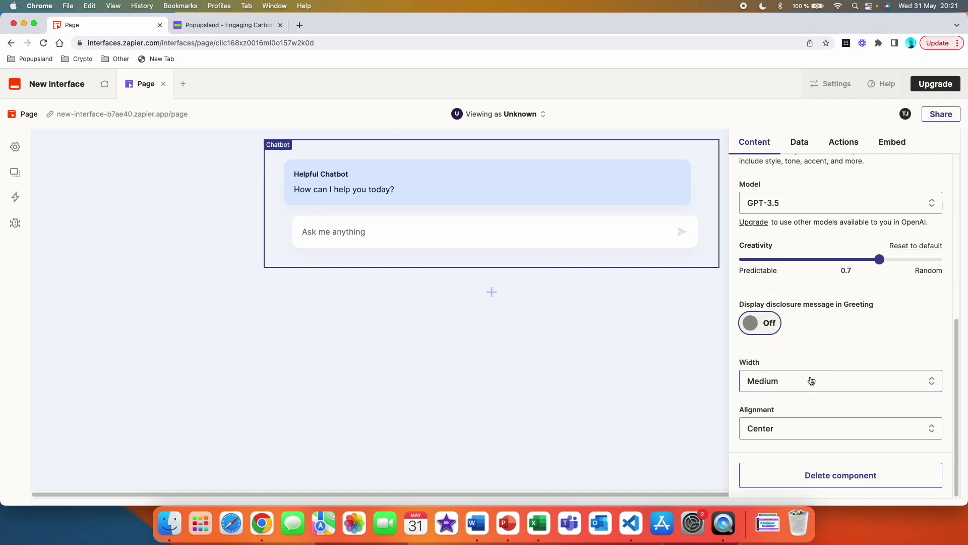
Step: Try Narrow and Wide widths, then keep the chatbot at Medium width with Center alignment
left_click(818, 382)
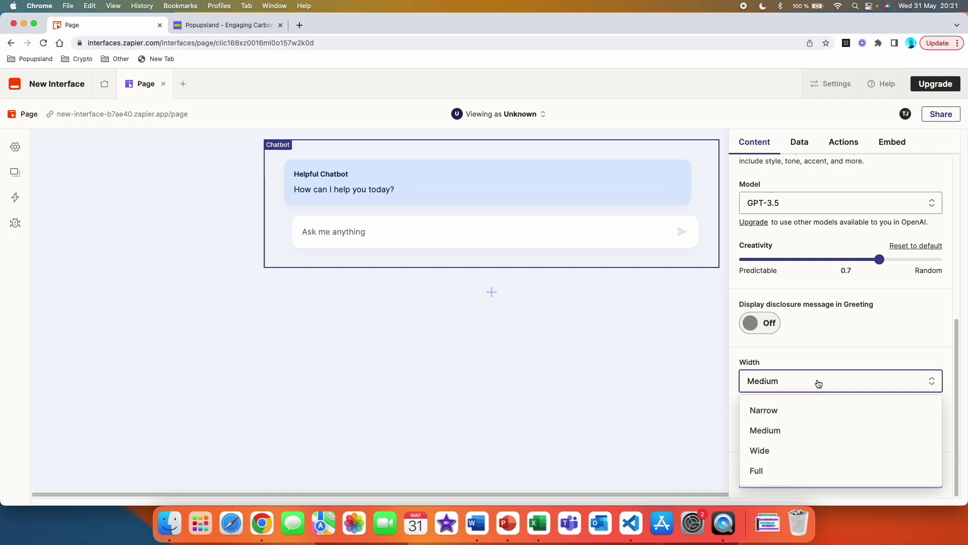
left_click(812, 416)
left_click(809, 393)
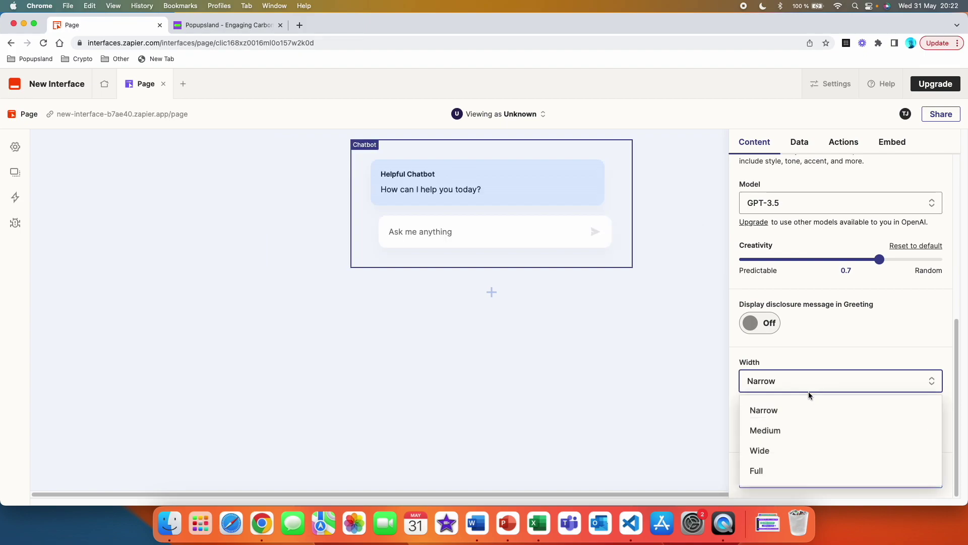
left_click(809, 428)
left_click(811, 381)
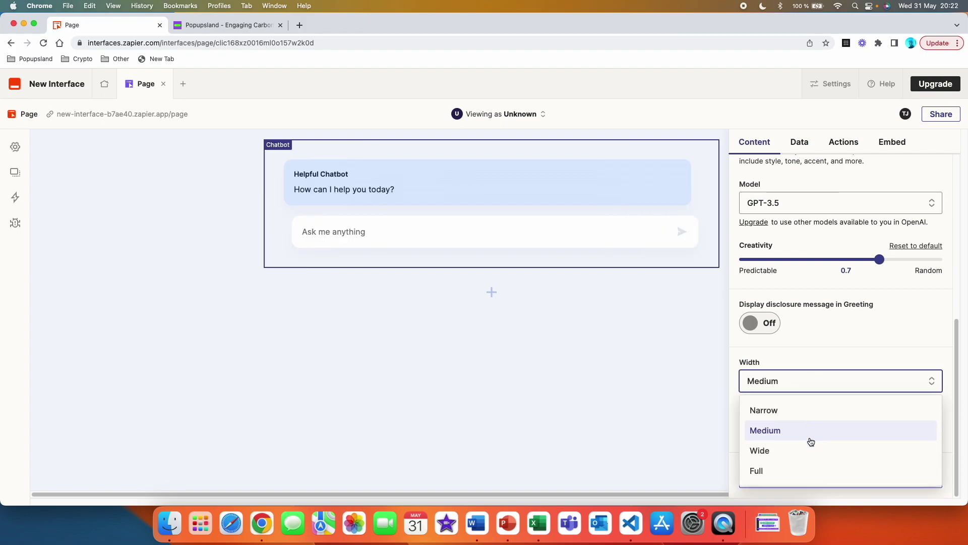
left_click(809, 444)
key("Up")
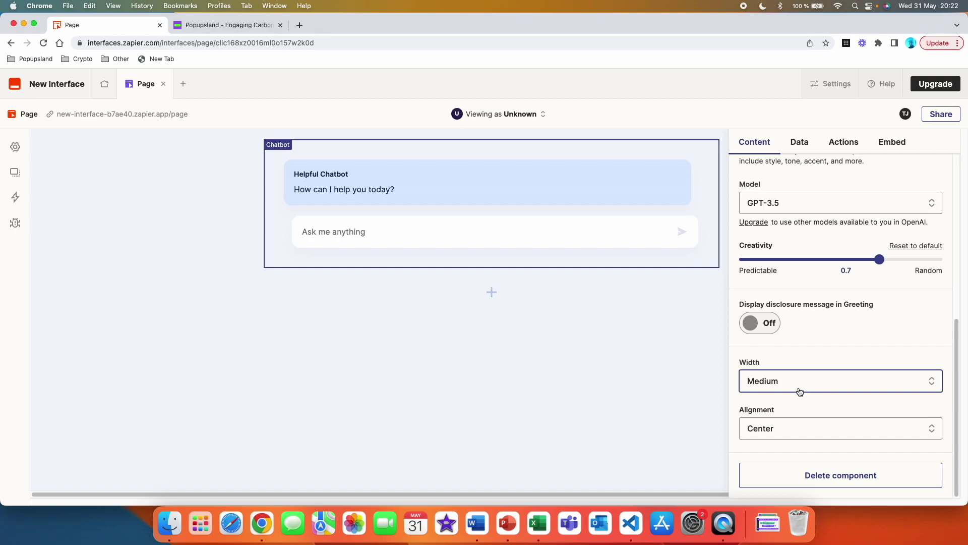
left_click(803, 428)
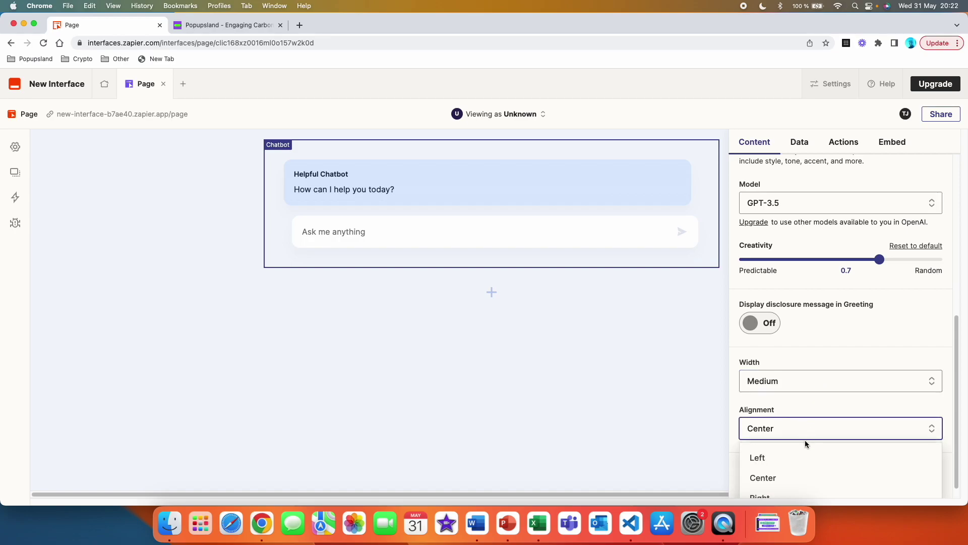
left_click(808, 457)
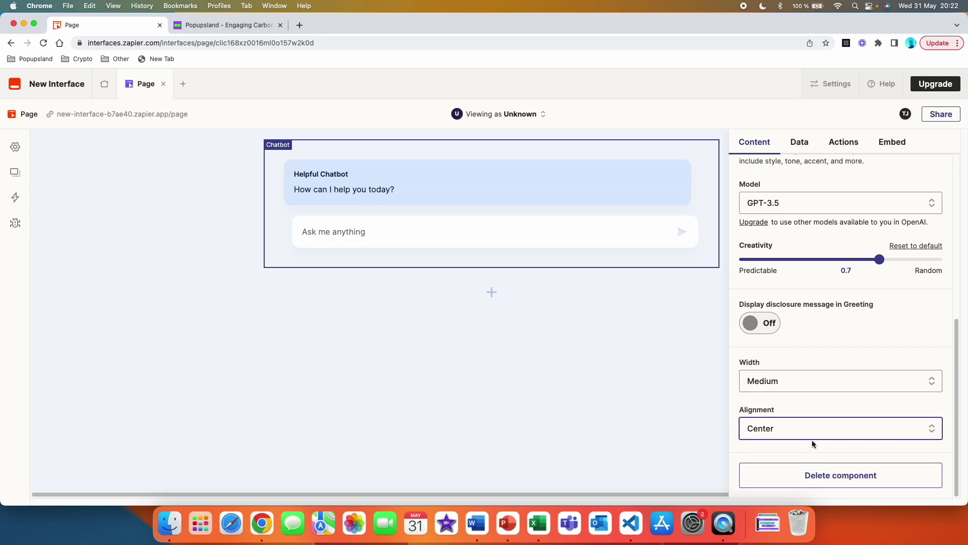
scroll(812, 439, "up", 6)
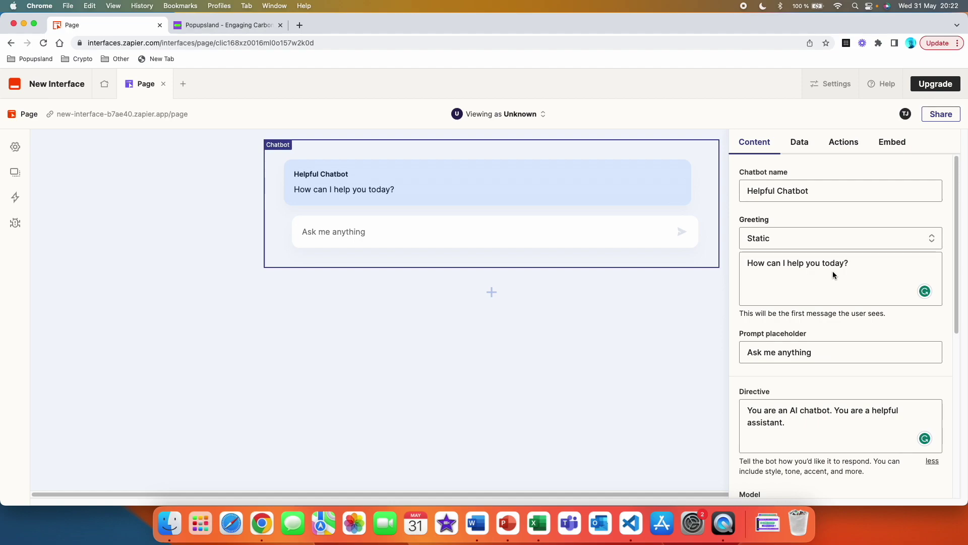
left_click(800, 147)
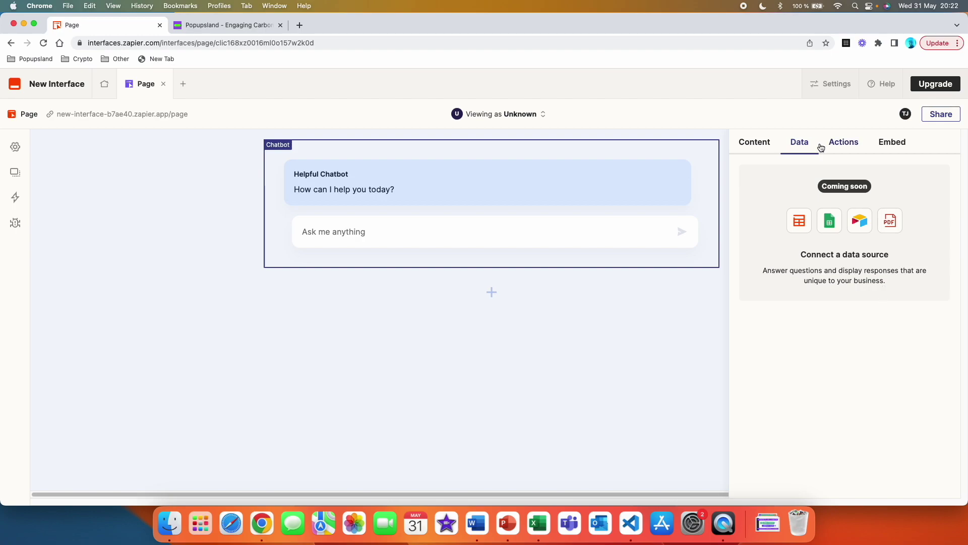
Step: Review the chatbot's Actions options and cancel the new action without adding one
left_click(835, 145)
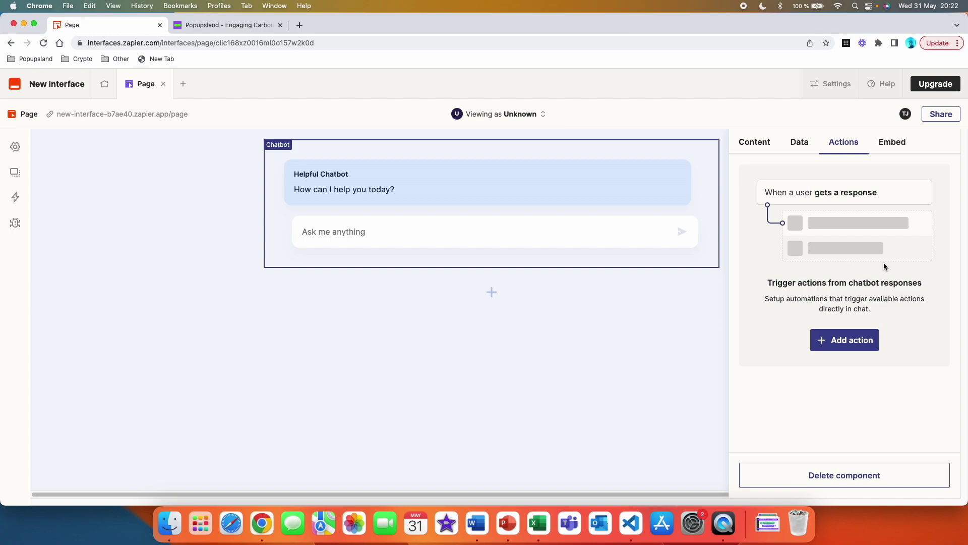
left_click(868, 342)
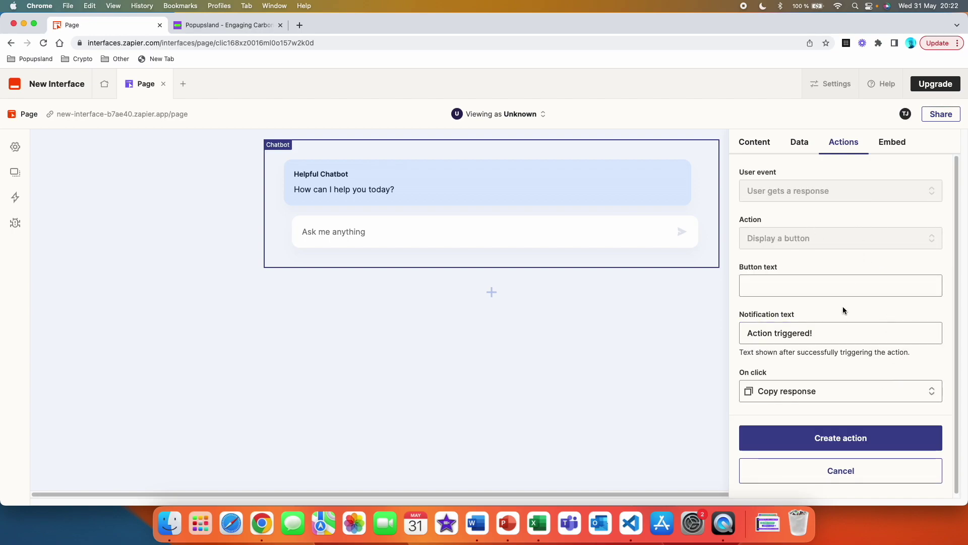
left_click(840, 470)
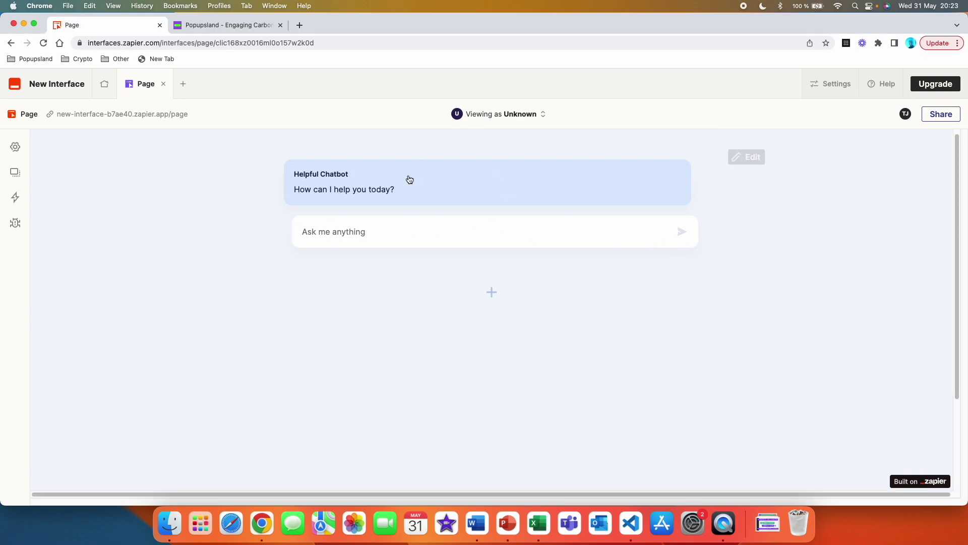
mouse_move(457, 283)
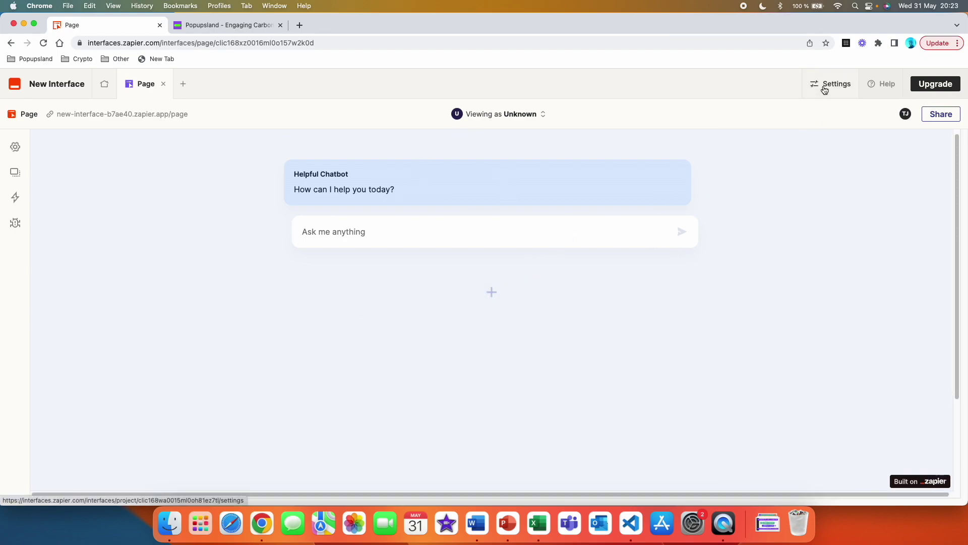
left_click(824, 87)
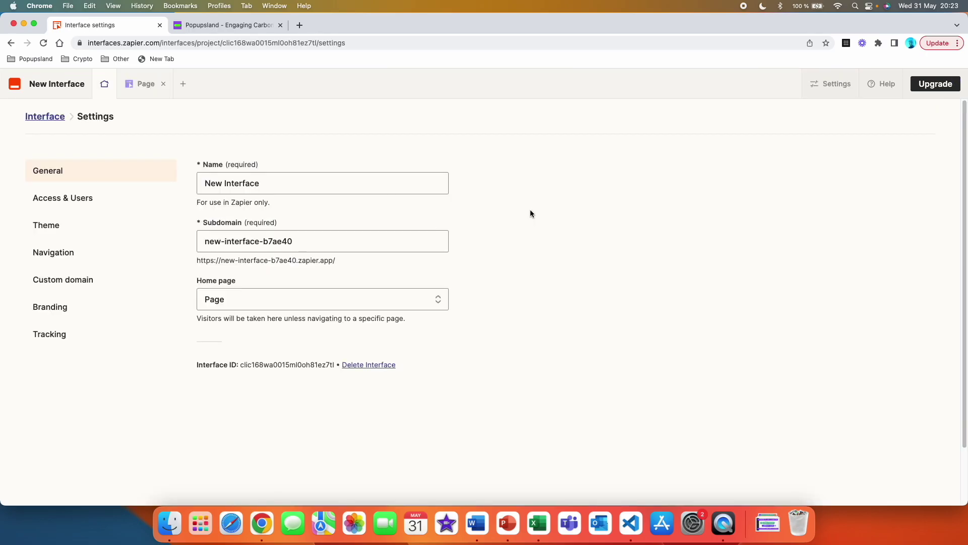
Step: Preview the live chatbot page, then return to the interface's General settings name field
left_click(222, 192)
left_click(138, 94)
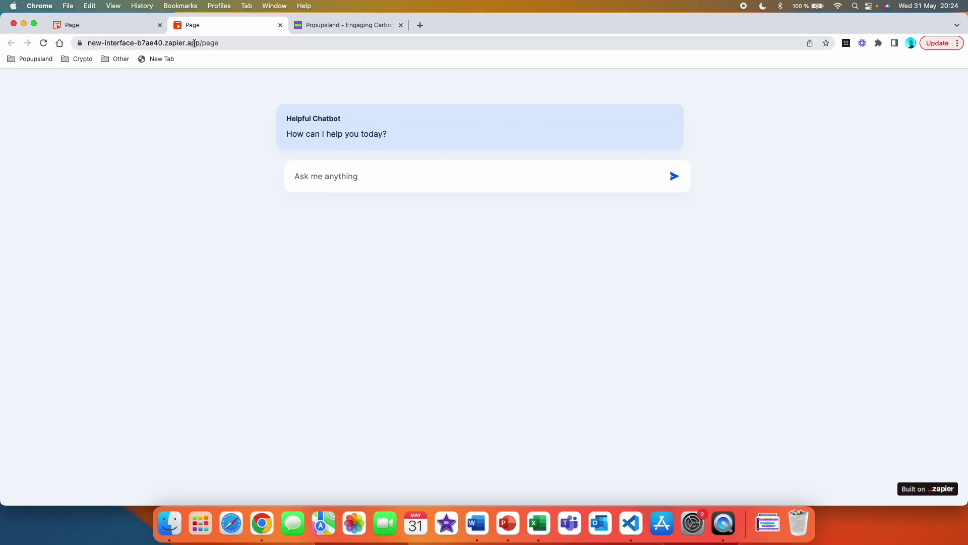
key("super+w")
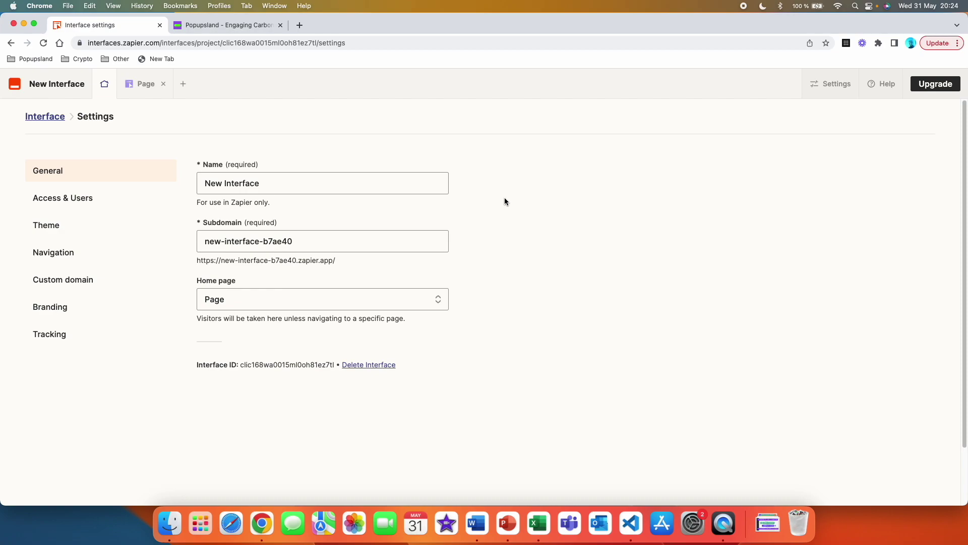
triple_click(258, 184)
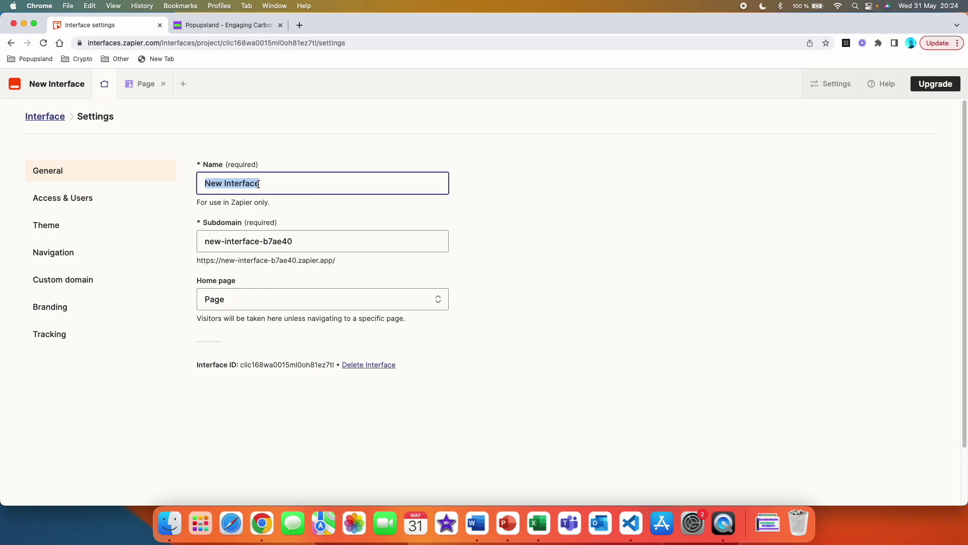
Step: Rename the interface 'Popupsland helper' with subdomain 'popupsland', keeping Page as home, and save
type("Popupsland")
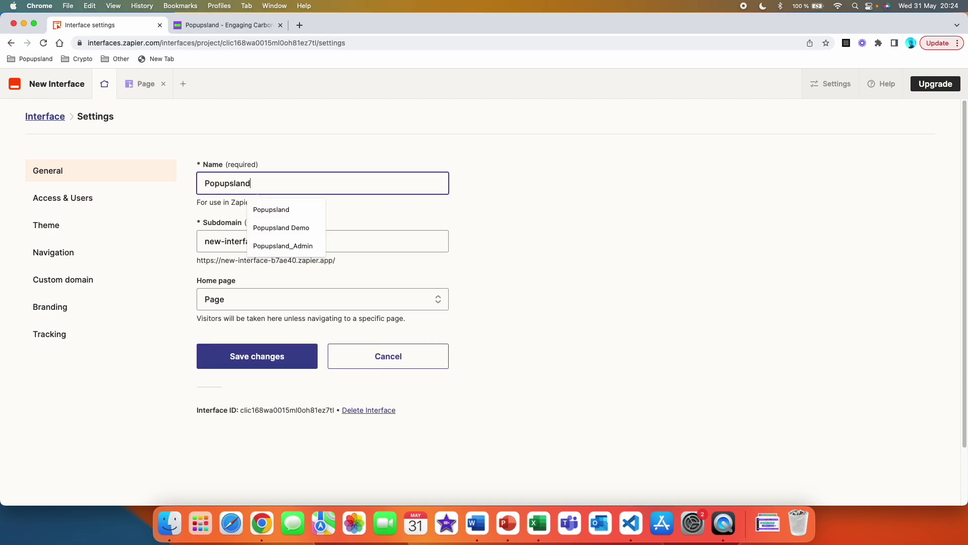
left_click(482, 212)
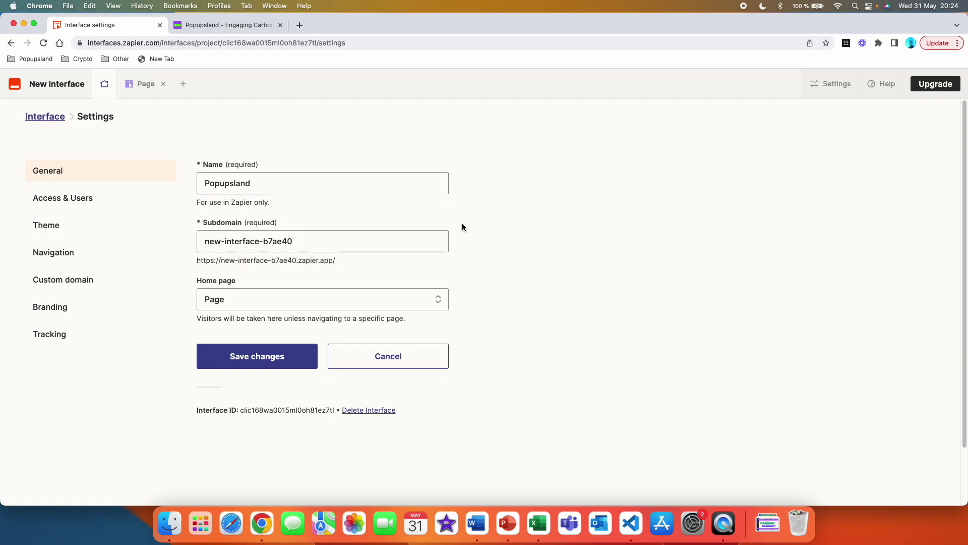
left_click(217, 235)
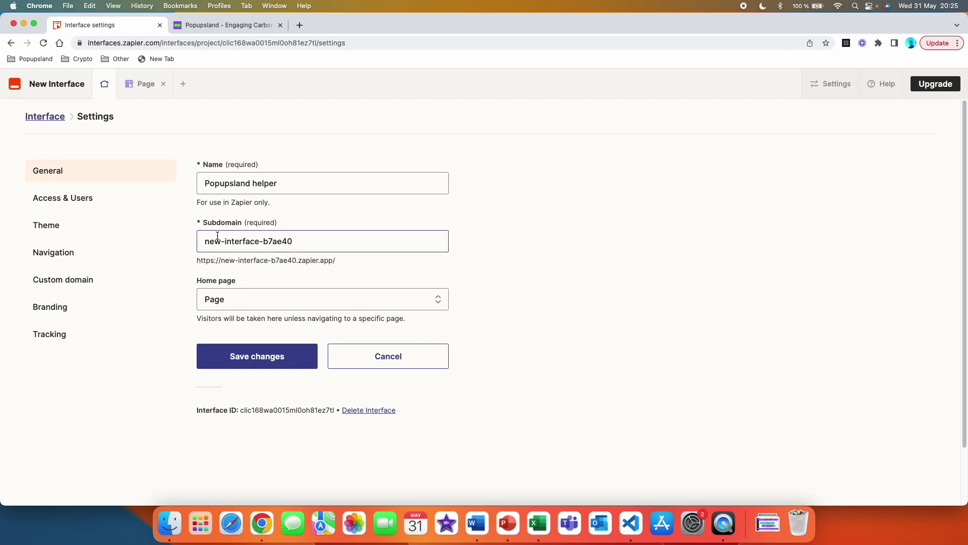
triple_click(296, 243)
type("popupsland")
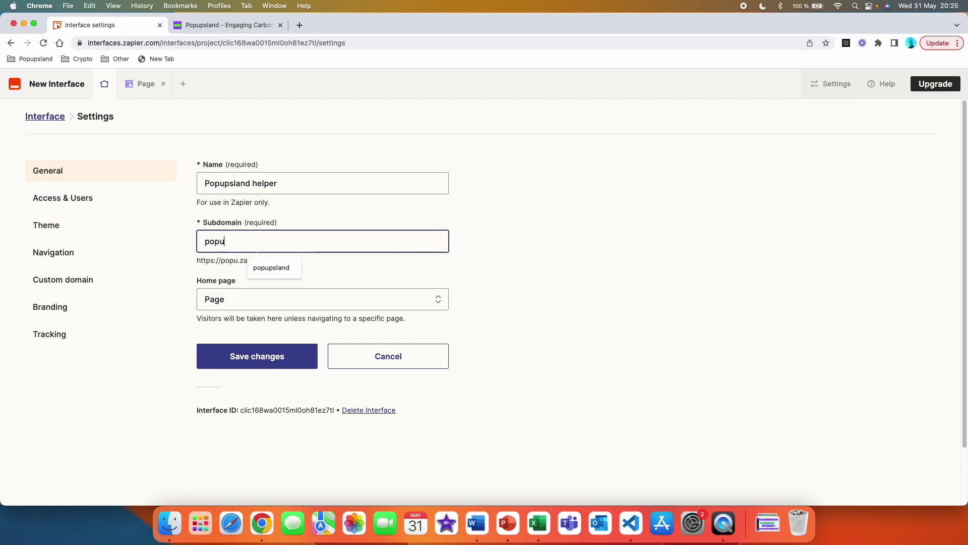
left_click(257, 260)
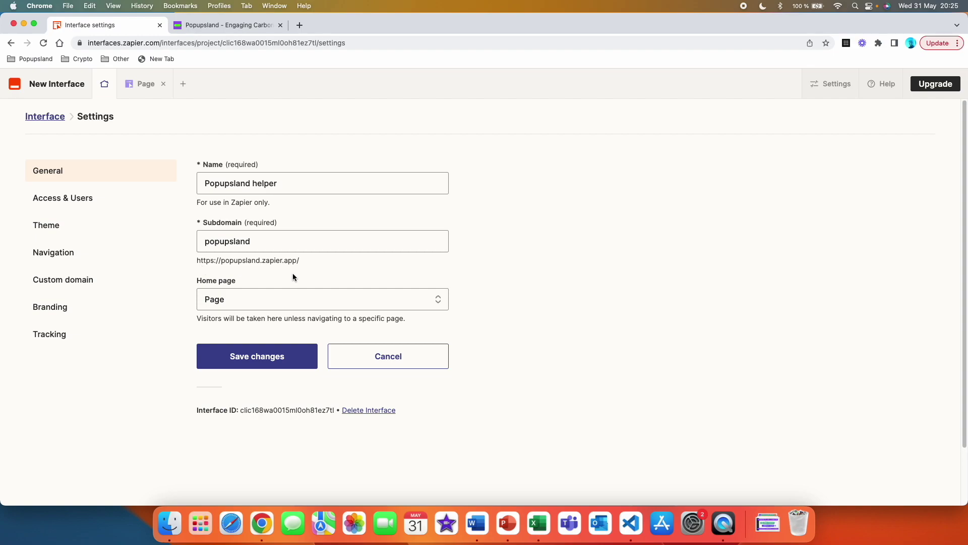
left_click(288, 297)
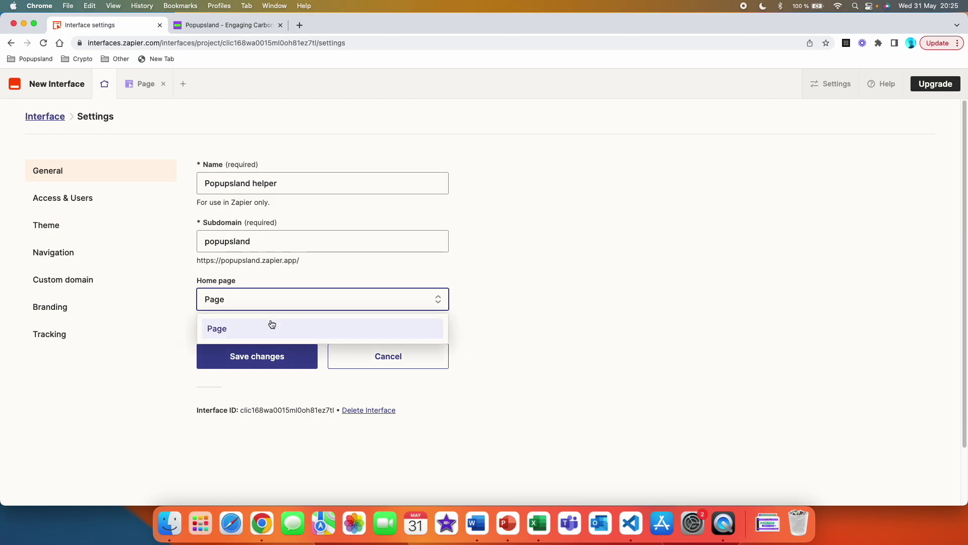
left_click(270, 324)
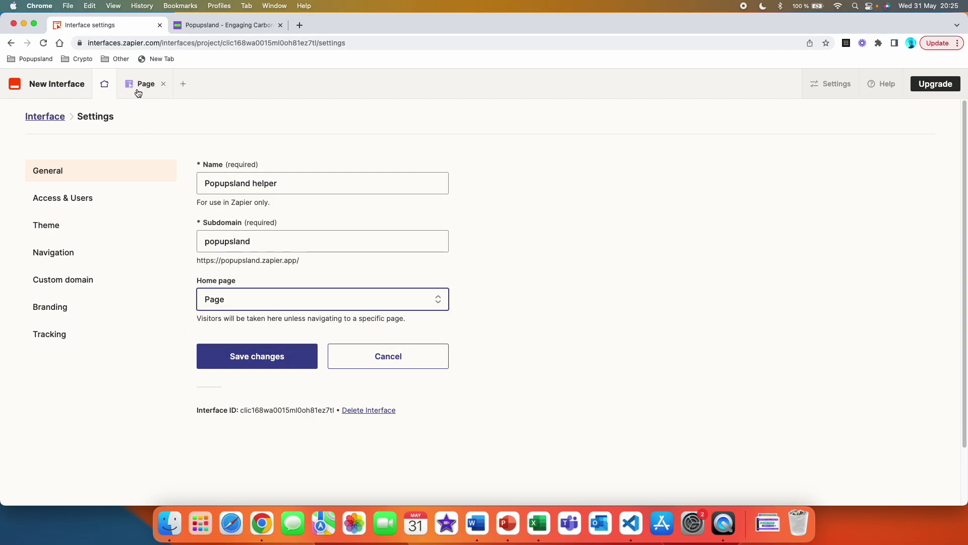
left_click(239, 371)
Step: Browse the Access, Theme, Navigation, Custom domain and Branding settings
left_click(105, 205)
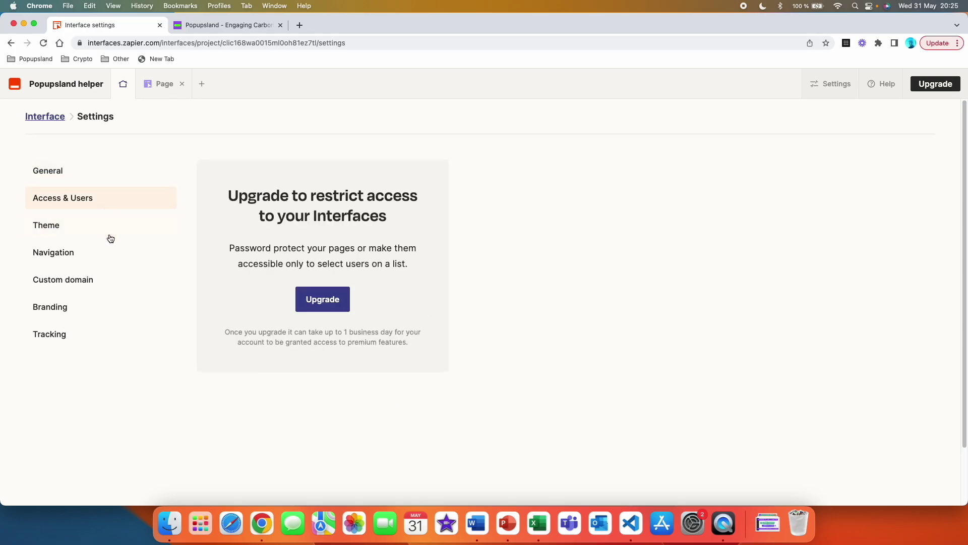
left_click(108, 230)
left_click(107, 256)
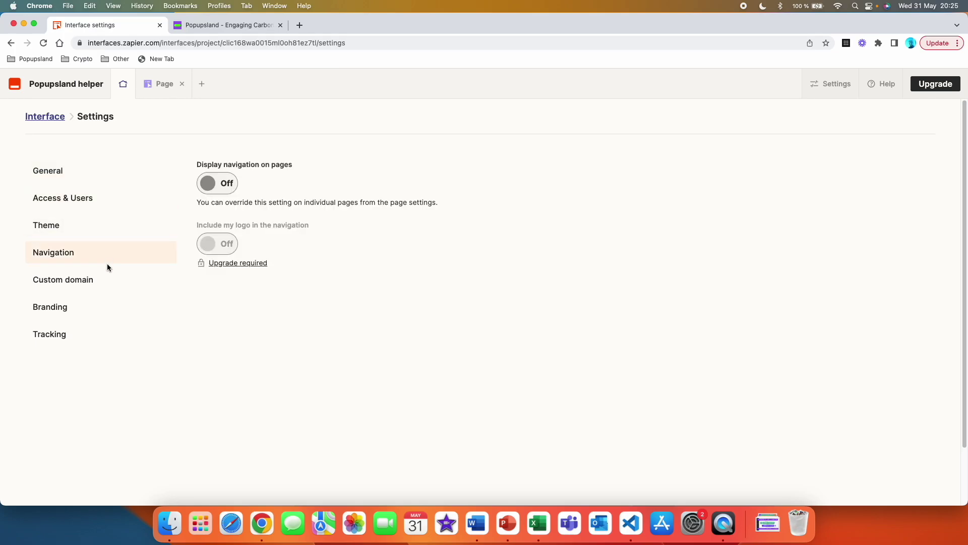
left_click(105, 281)
left_click(106, 311)
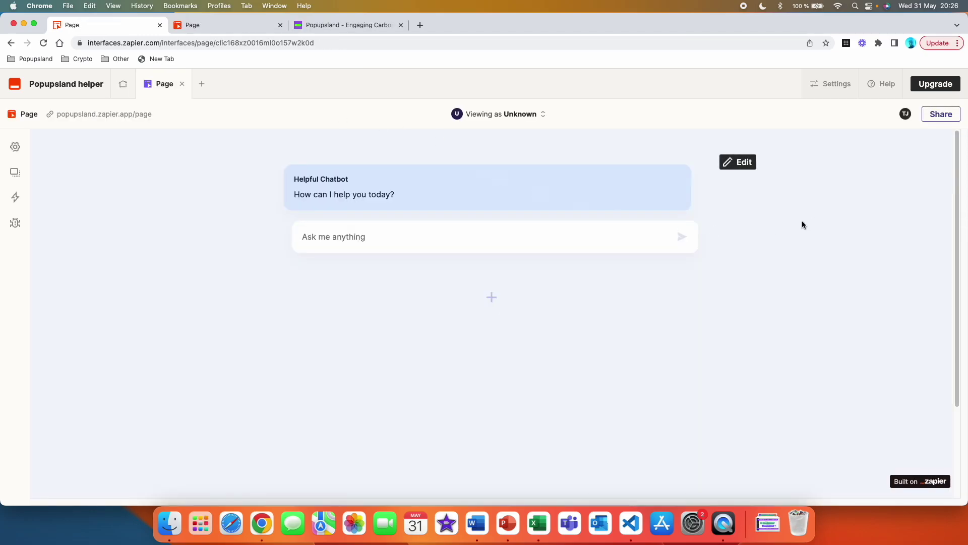
Step: Copy the 500px by 900px embed code for the chatbot Page, then go to the Popupsland site
left_click(227, 25)
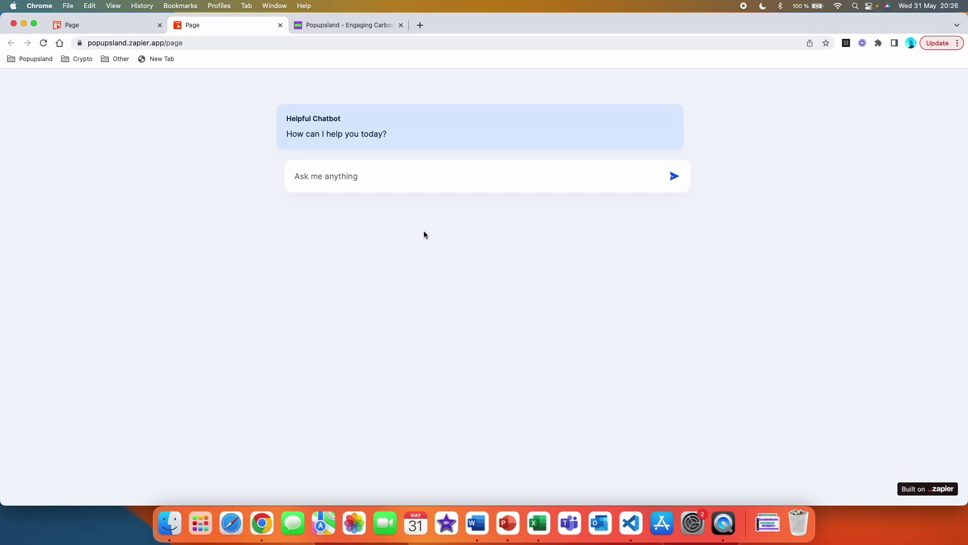
key("ctrl+shift+Tab")
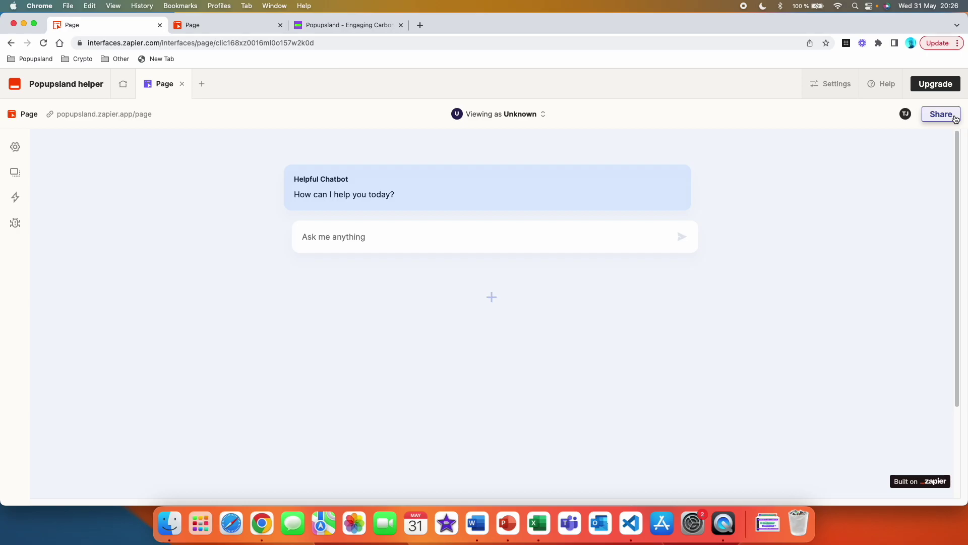
left_click(941, 114)
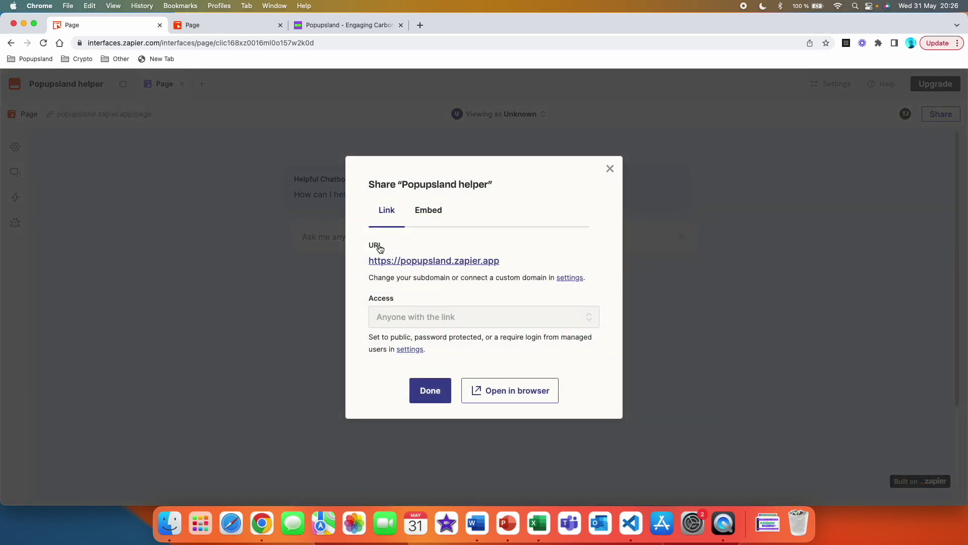
left_click(453, 260, "super")
left_click(436, 210)
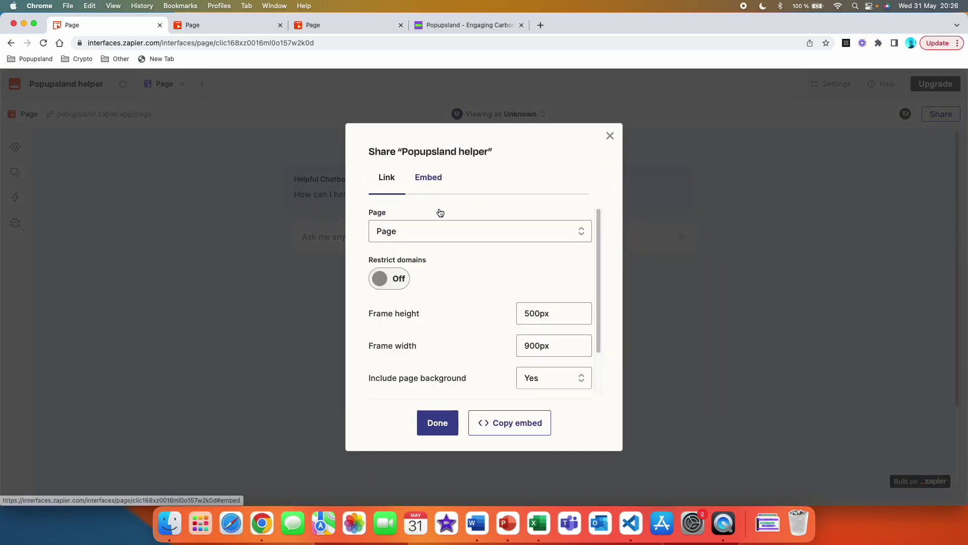
left_click(468, 239)
left_click(448, 266)
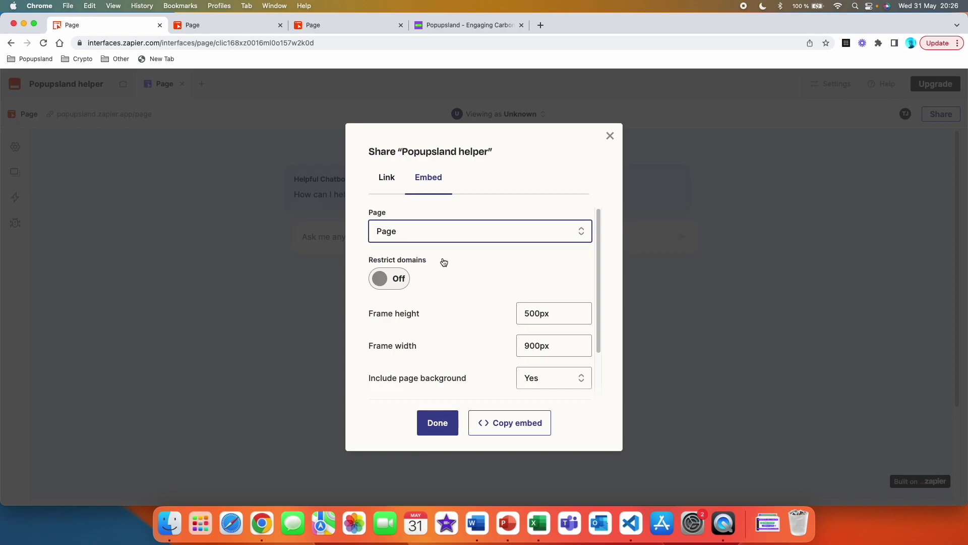
scroll(460, 269, "down", 2)
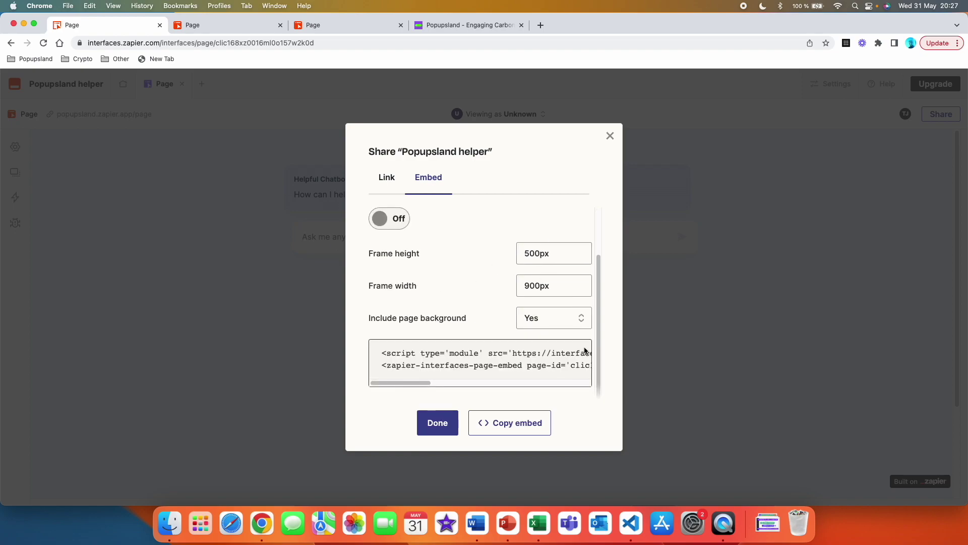
left_click(496, 421)
key("super+4")
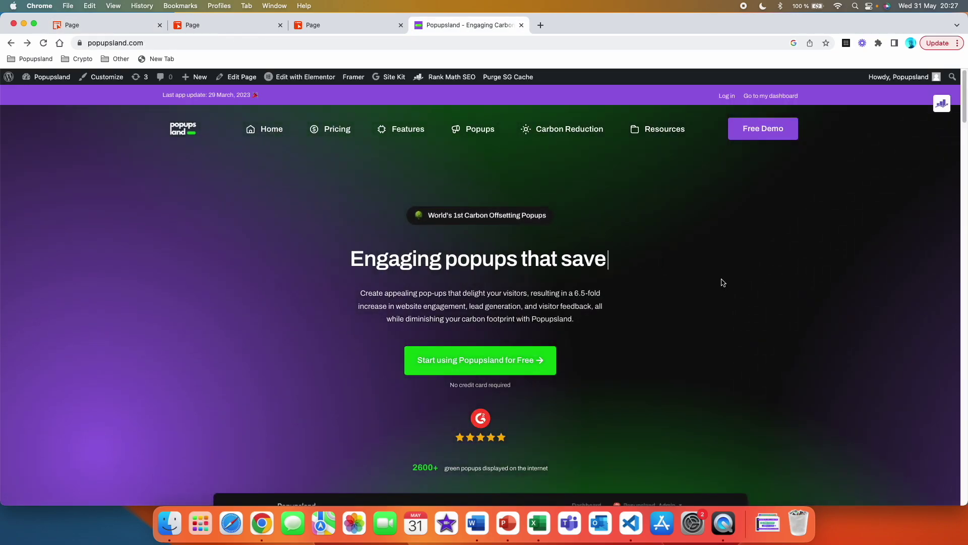
Step: Open the Popupsland Contact Us page from the footer and edit it with Elementor
scroll(689, 277, "down", 15)
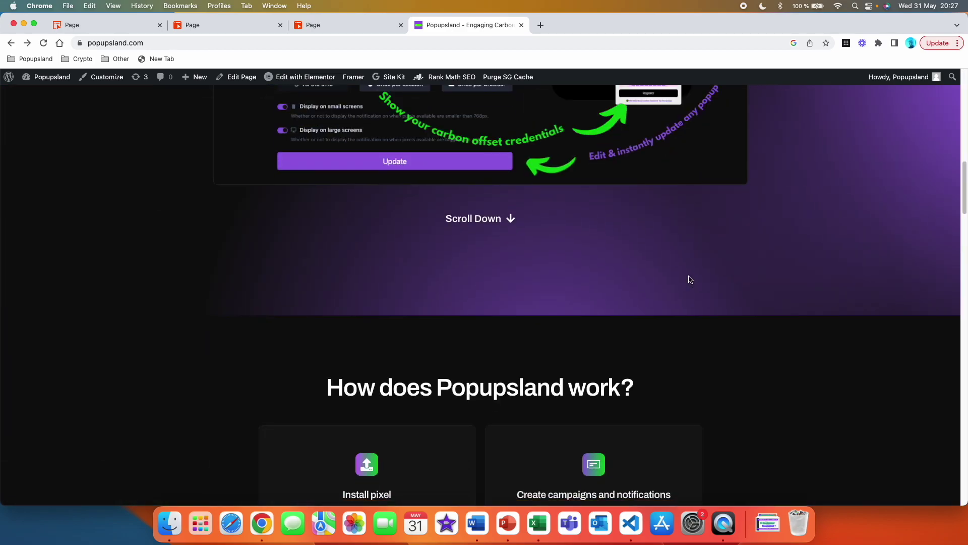
scroll(689, 277, "down", 15)
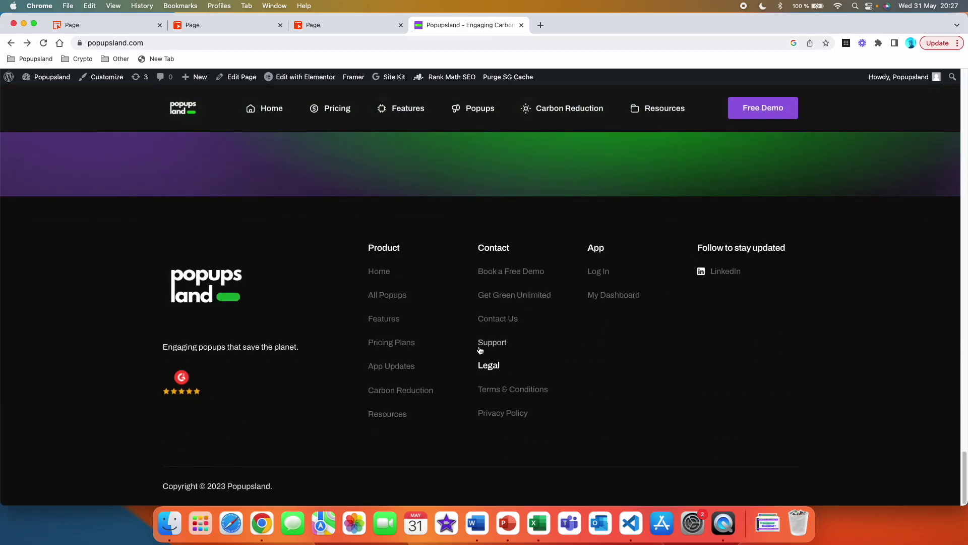
left_click(486, 313)
scroll(500, 319, "down", 10)
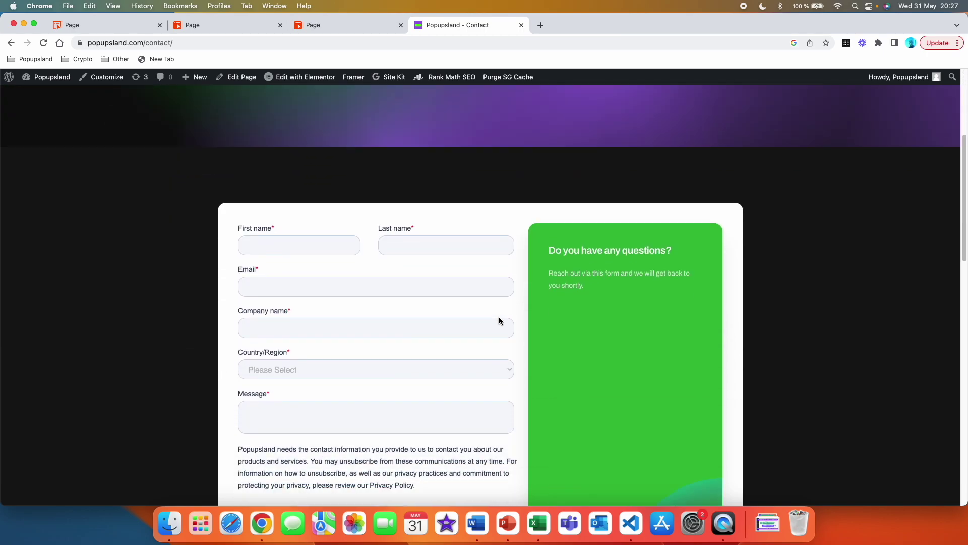
scroll(499, 320, "down", 4)
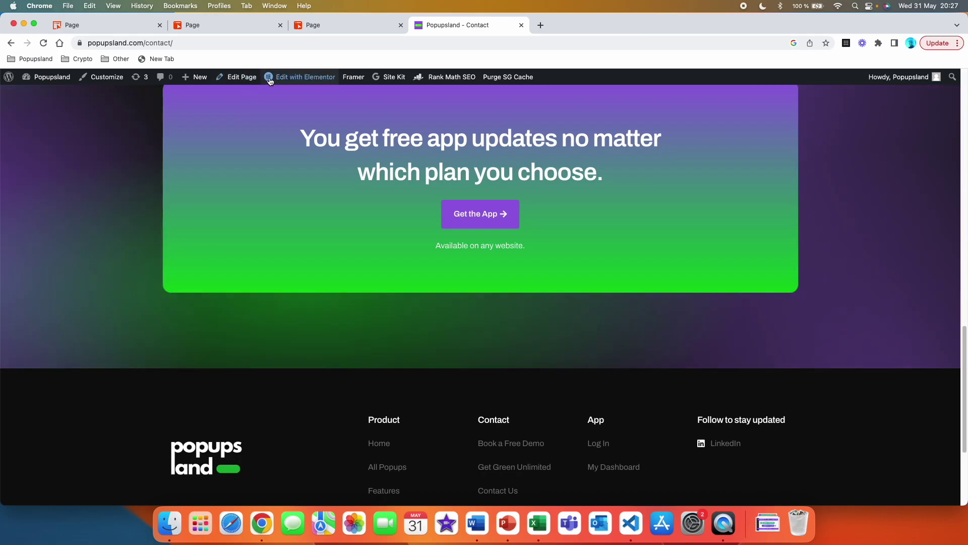
left_click(288, 81)
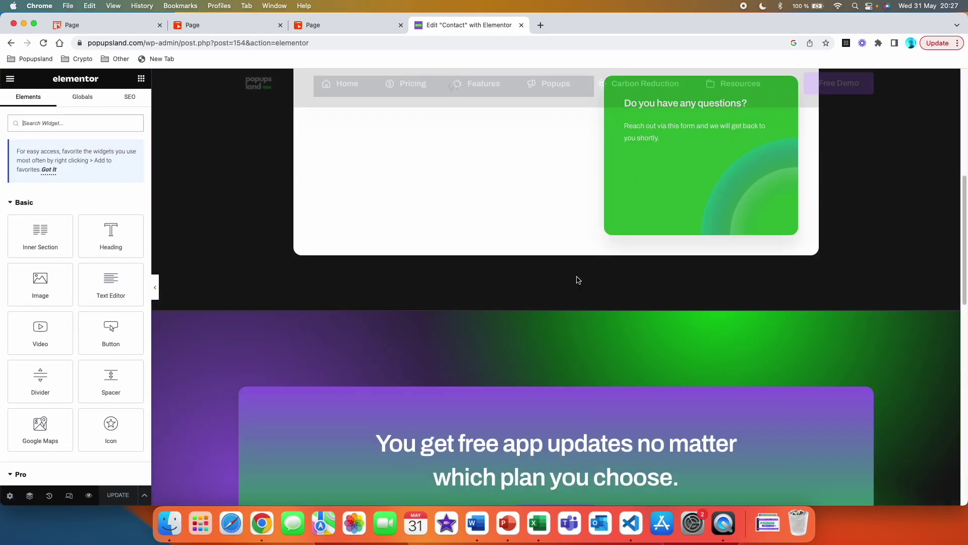
scroll(576, 279, "down", 3)
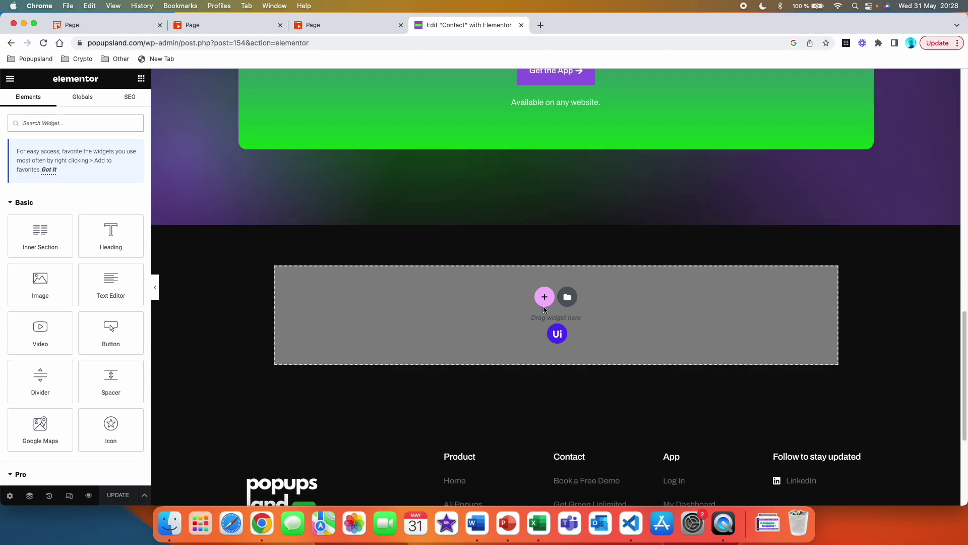
Step: Add a single-column section below the app-updates block and drop an HTML widget into it
left_click(539, 303)
left_click(425, 319)
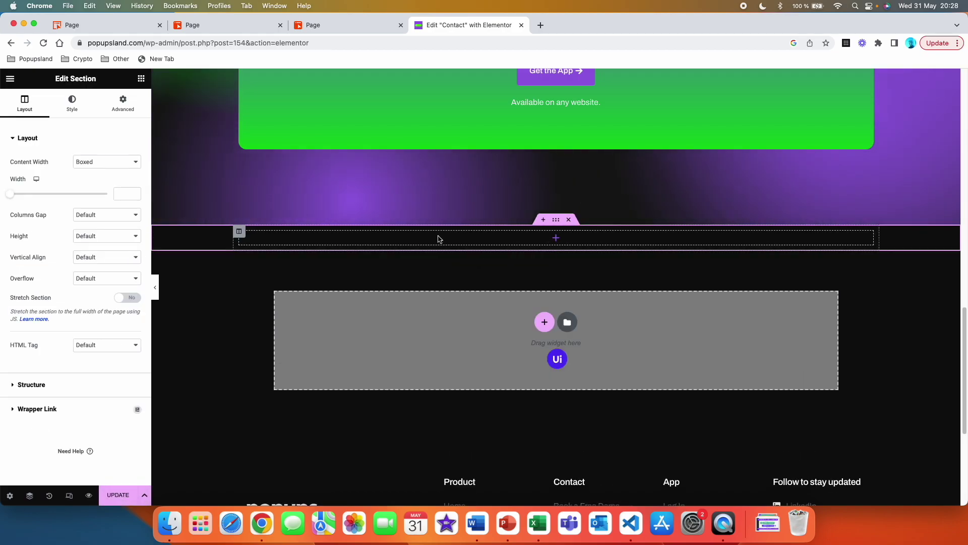
left_click(383, 234)
type("ht")
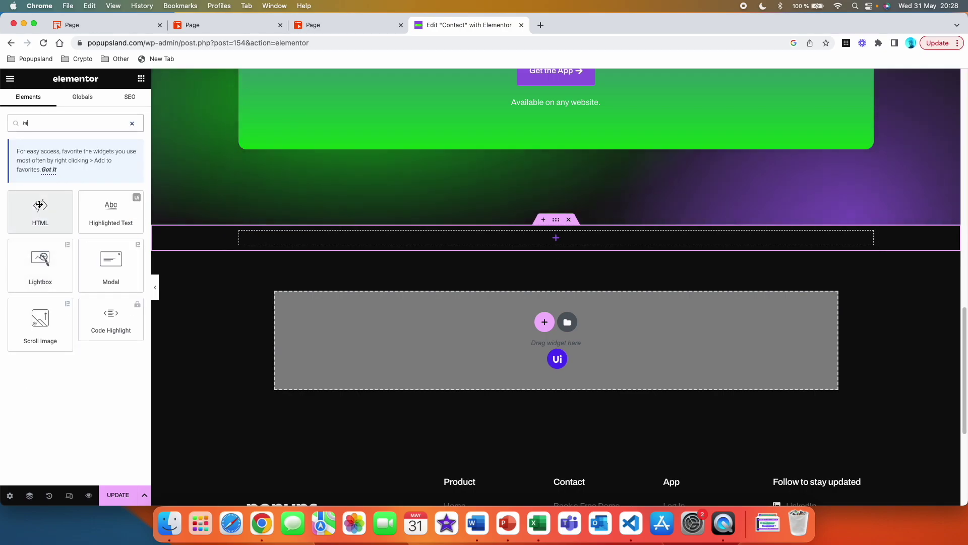
left_click_drag(40, 205, 568, 249)
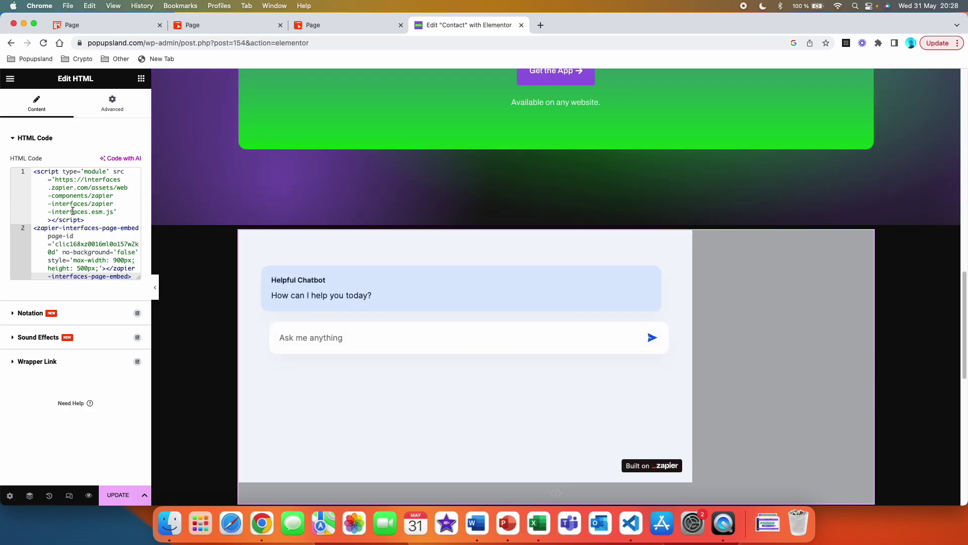
Step: Change the embed code's max-width from 900px to 1800px and update the Contact page
scroll(226, 177, "down", 2)
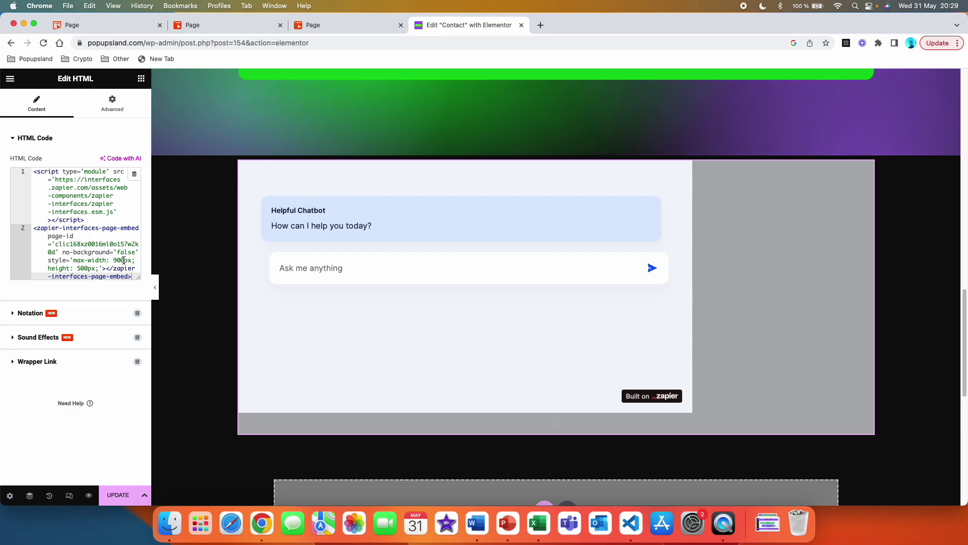
left_click_drag(124, 260, 113, 259)
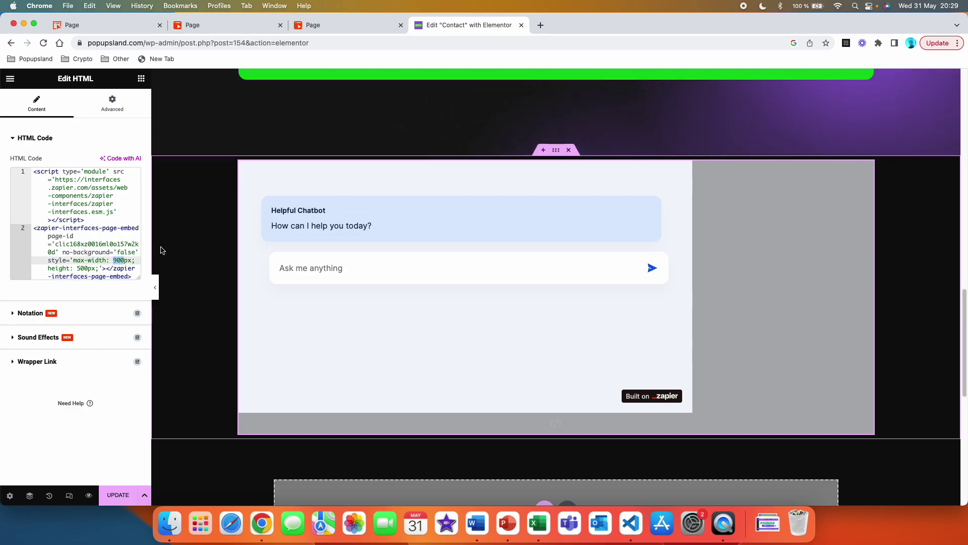
type("1800")
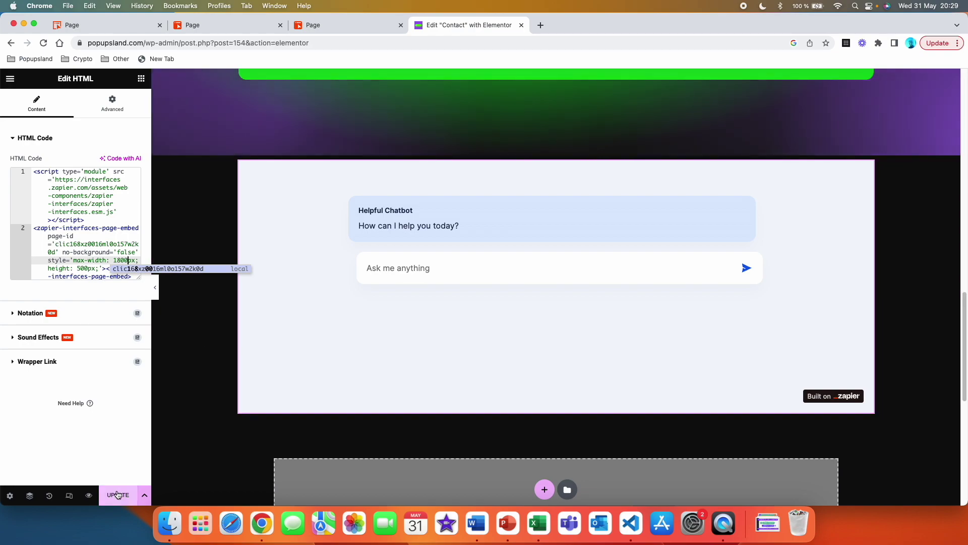
left_click(118, 495)
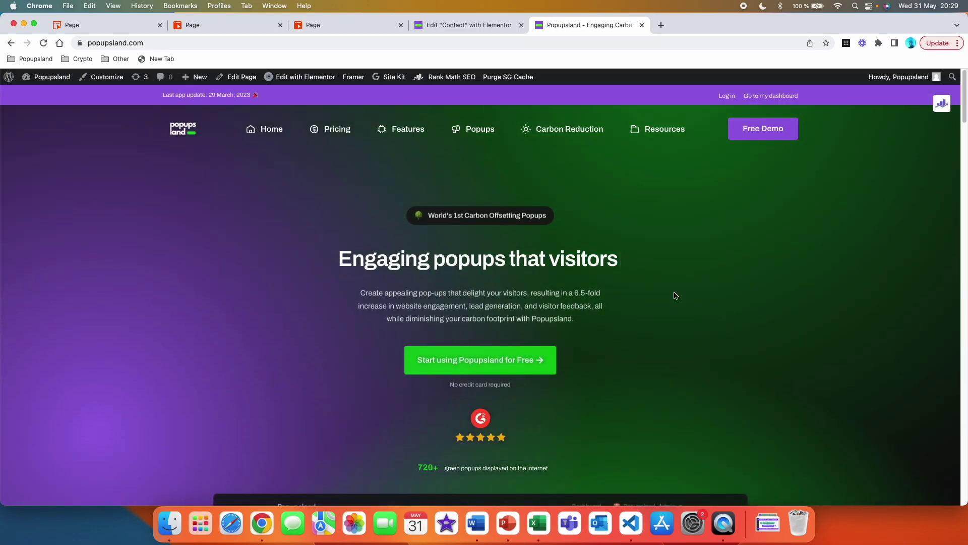
Step: Go from the popupsland.com homepage to the live Contact page
scroll(706, 294, "down", 20)
scroll(706, 296, "down", 3)
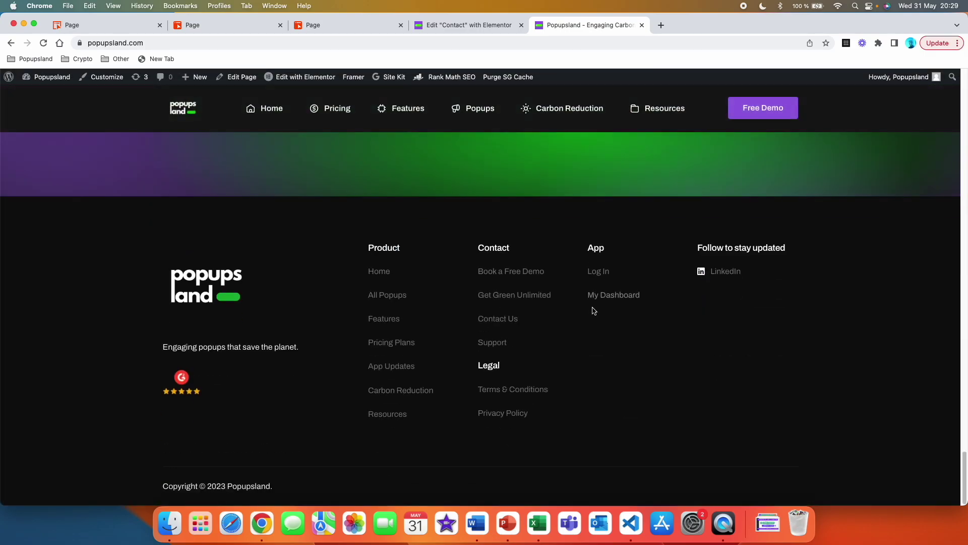
left_click(504, 328)
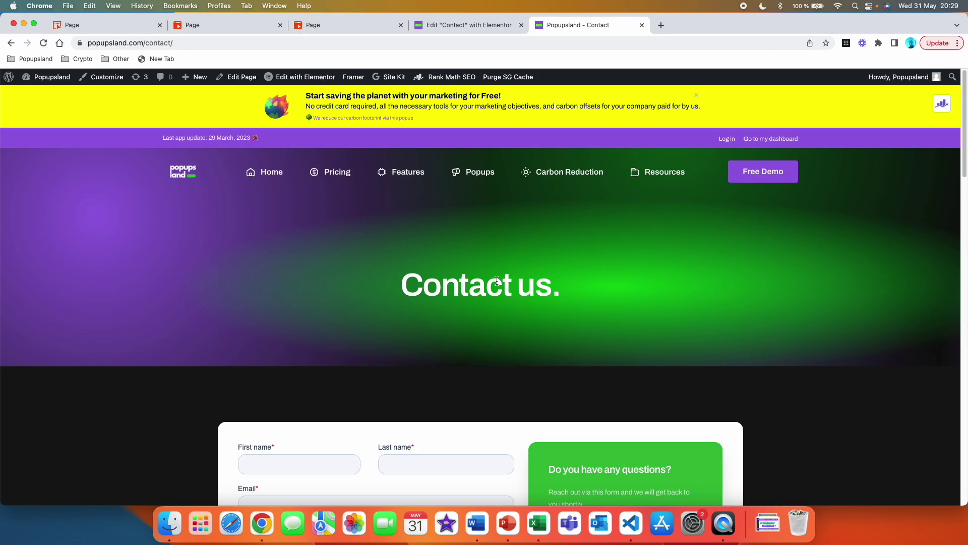
Step: Paste the question about popups builder benefits into the embedded chatbot and send it
scroll(525, 320, "down", 12)
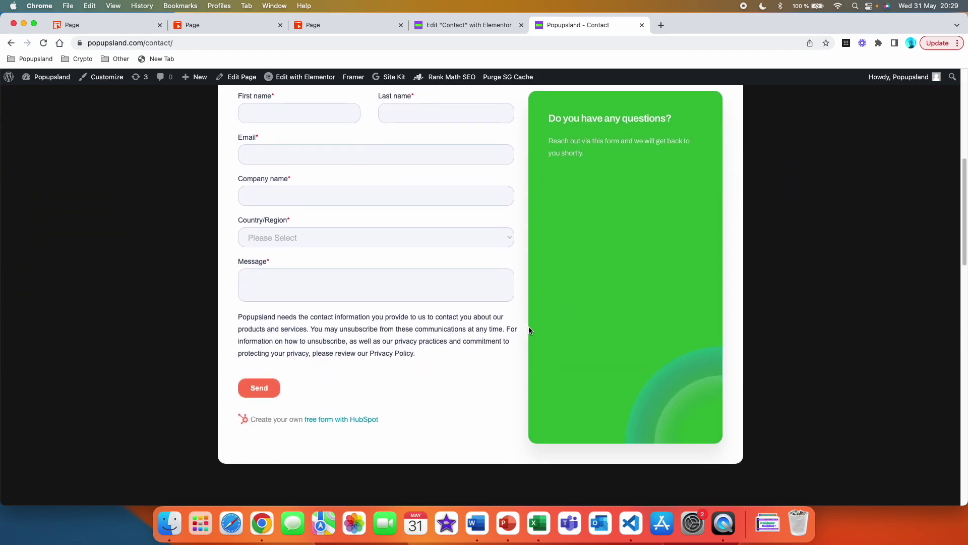
scroll(529, 331, "down", 8)
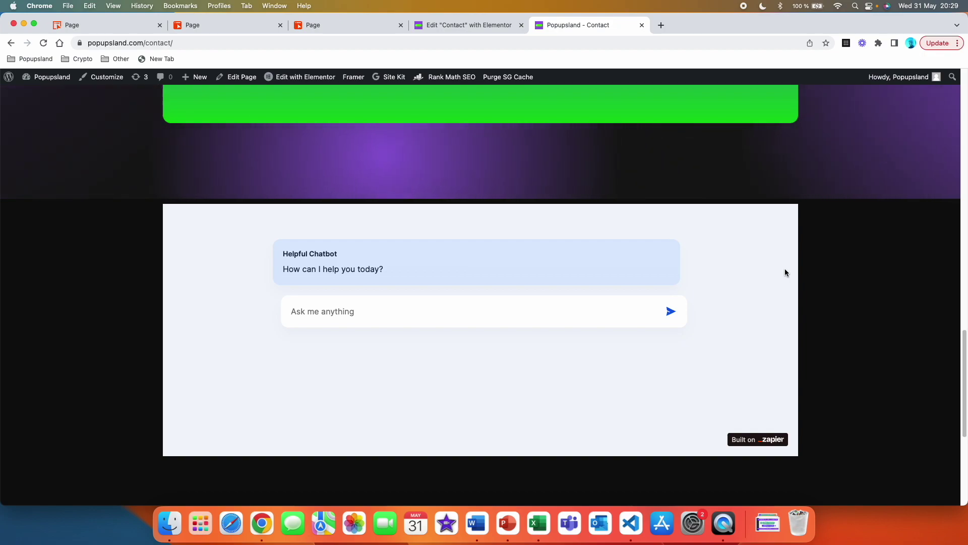
left_click(482, 307)
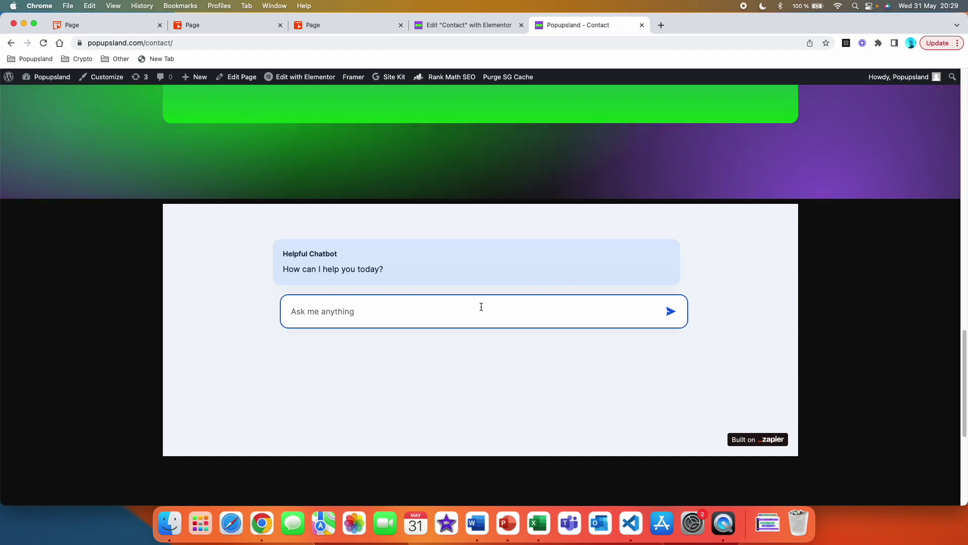
key("super+v")
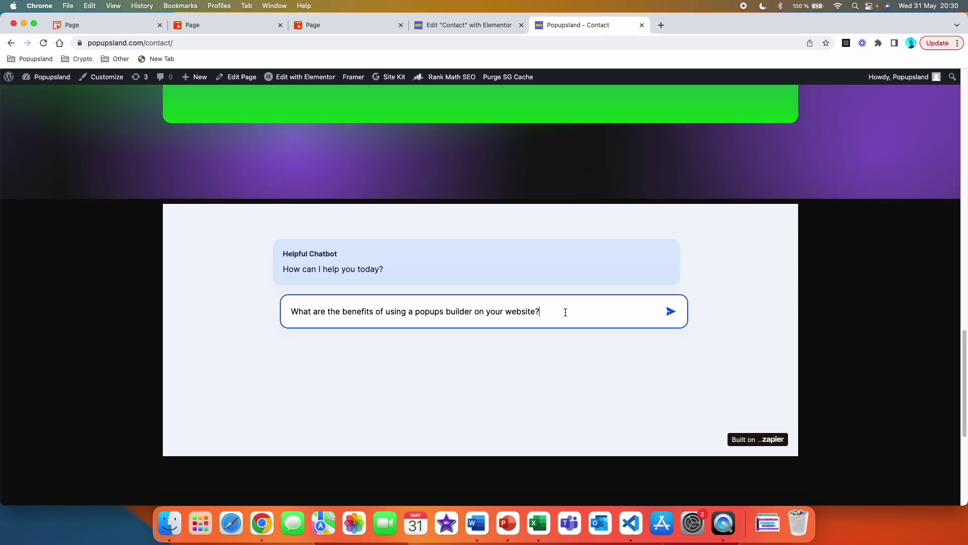
left_click(671, 312)
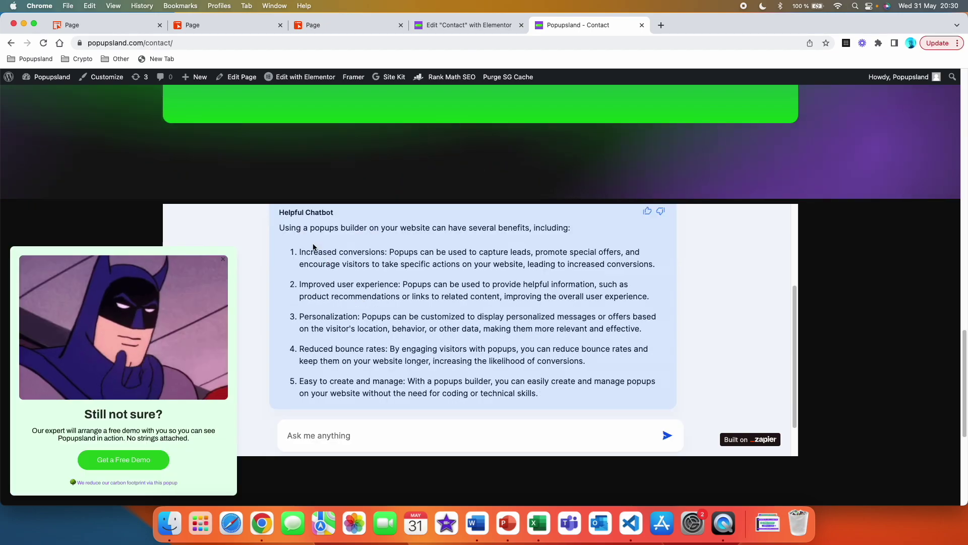
Step: Dismiss the 'Still not sure?' popup, review the answer, and switch to the standalone chatbot page
left_click(226, 261)
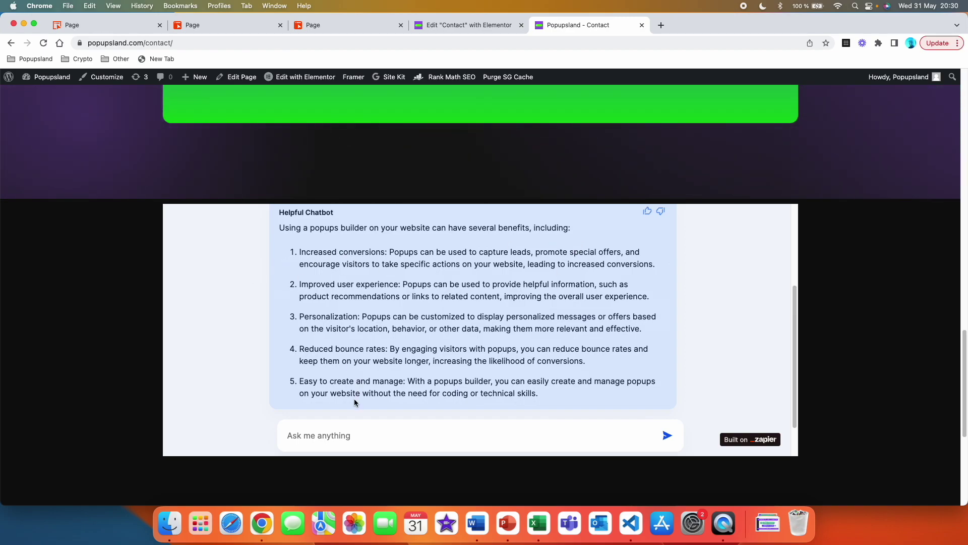
scroll(763, 290, "up", 3)
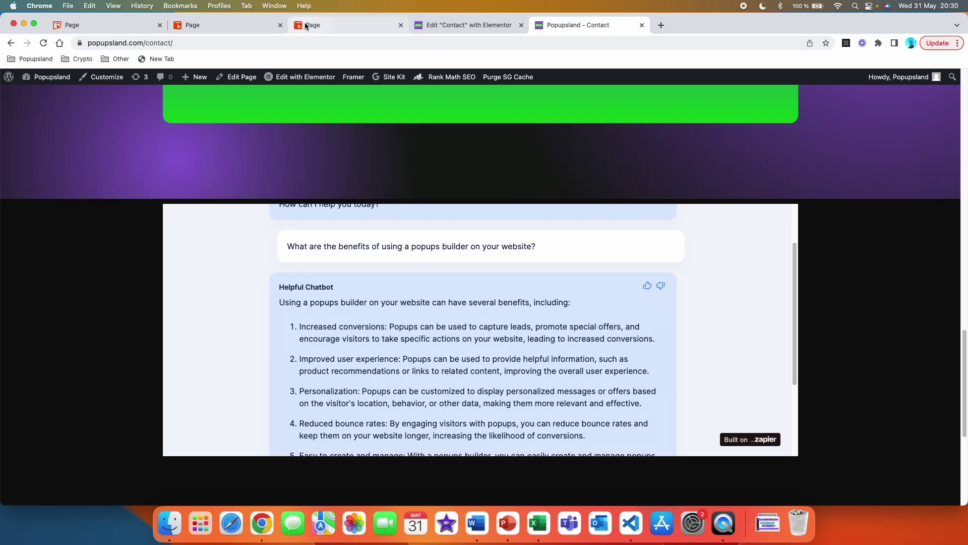
left_click(323, 24)
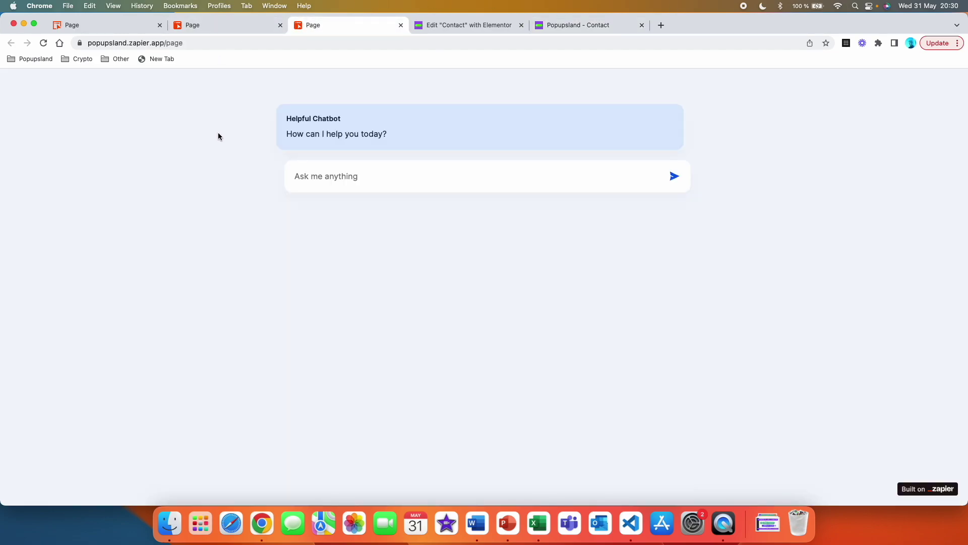